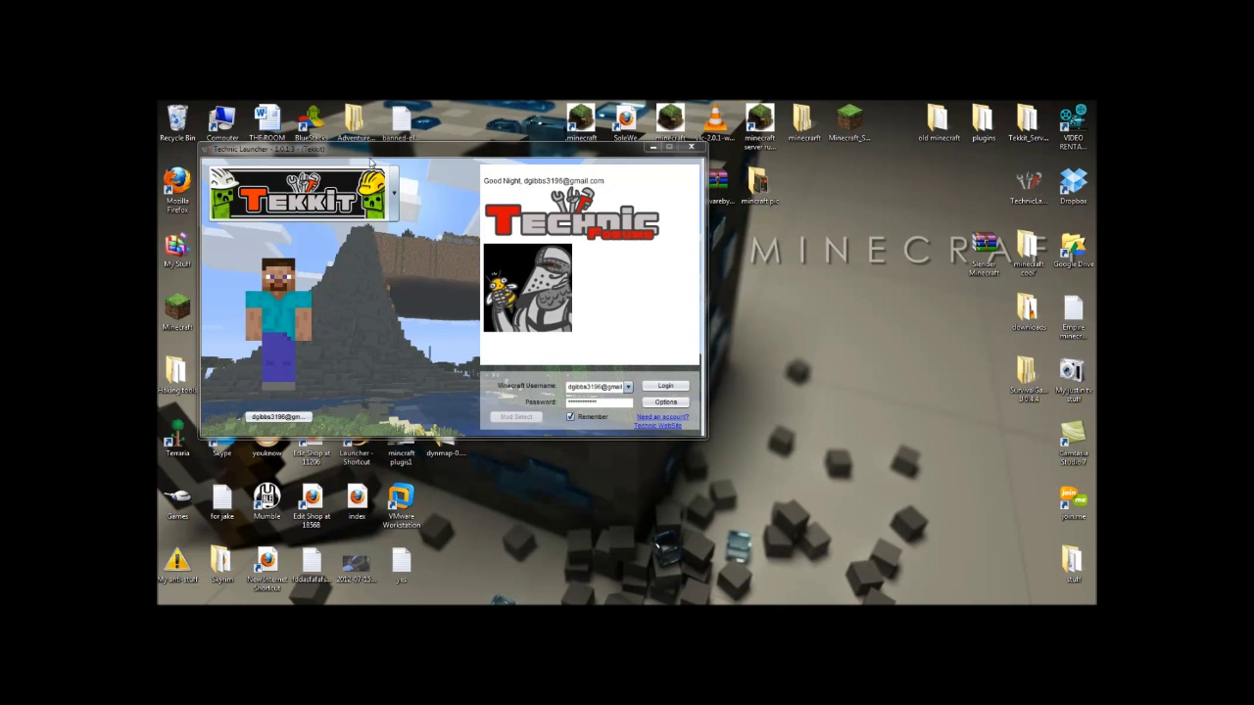
# - Look through the modpacks offered in the Technic Launcher, from Technic down to Vanilla
pyautogui.moveTo(370, 159); pyautogui.dragTo(526, 204)
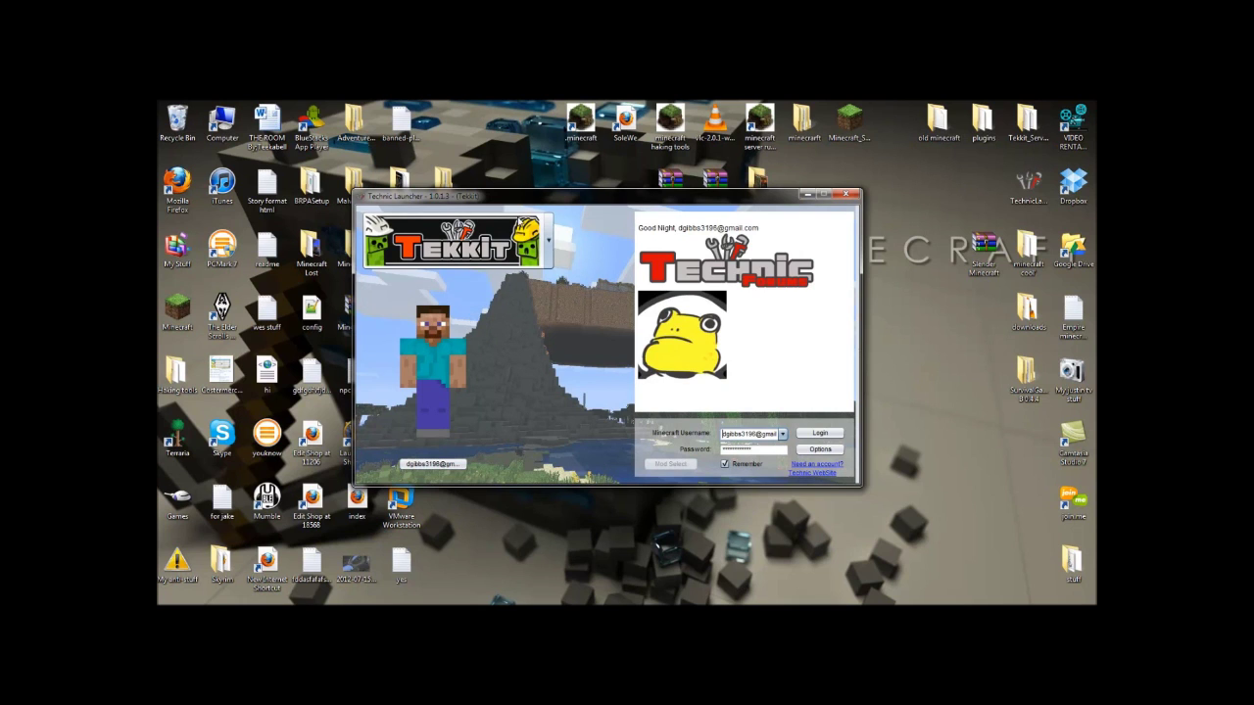
pyautogui.click(531, 233)
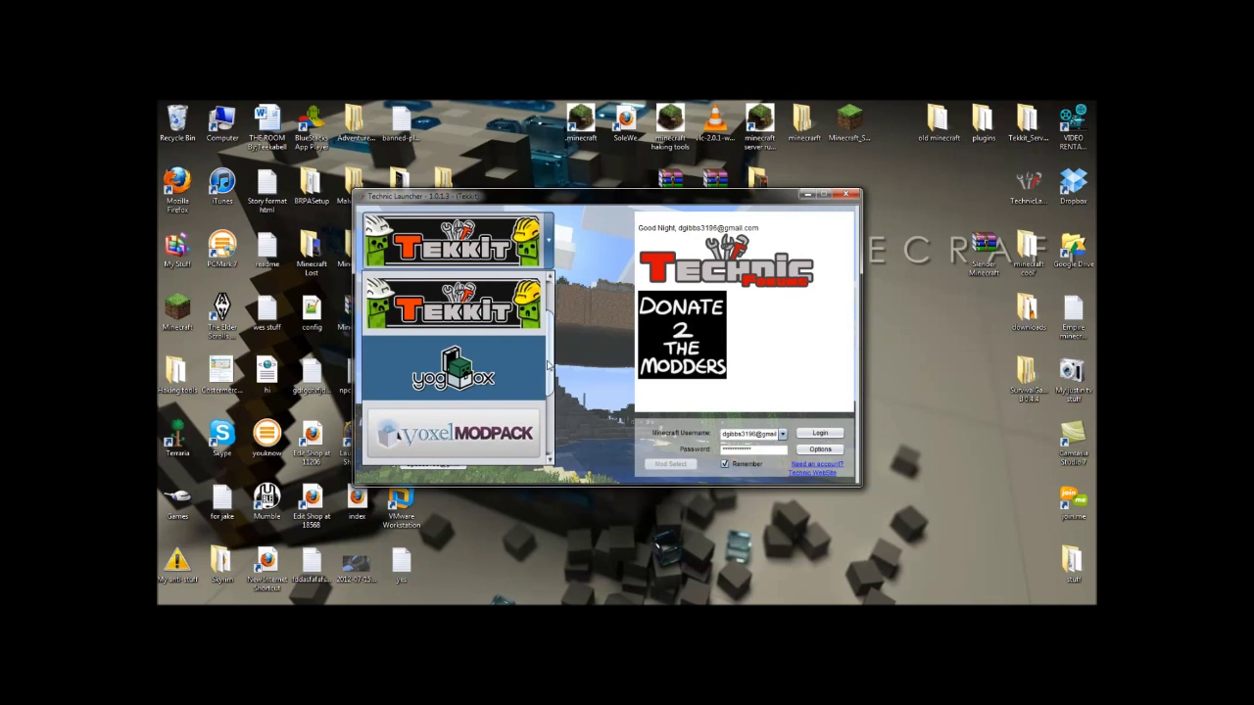
pyautogui.scroll(2, 548, 333)
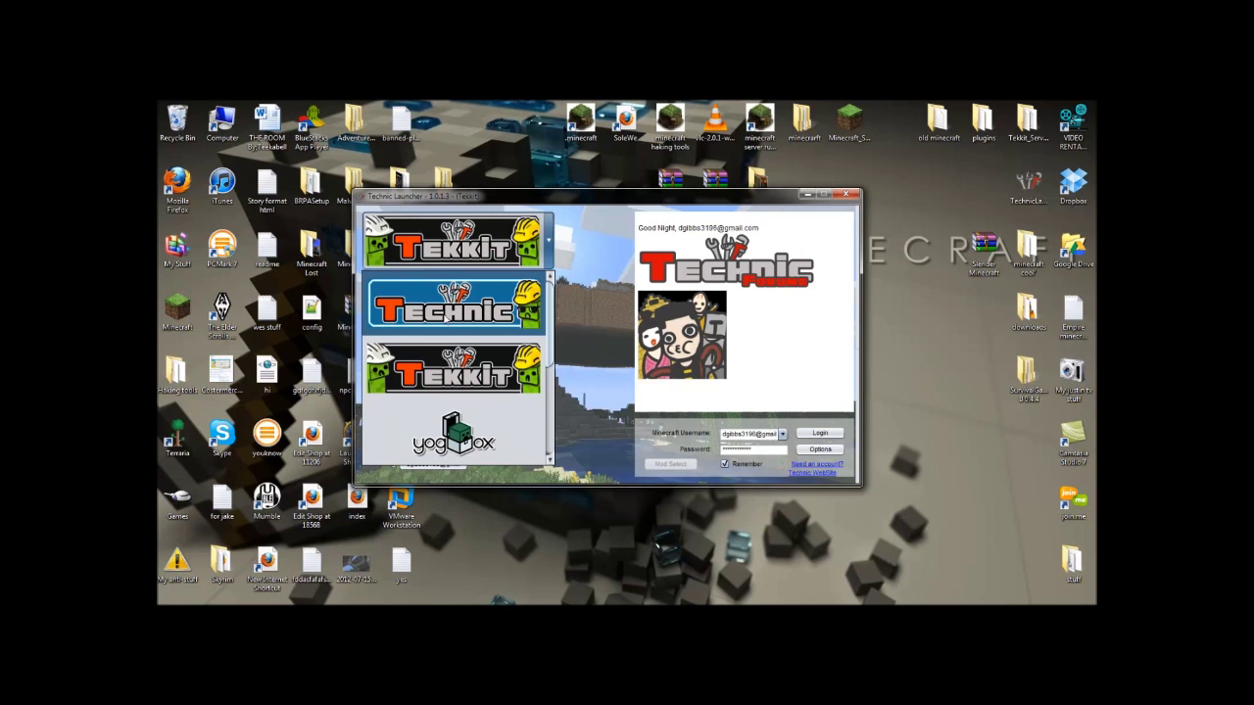
pyautogui.scroll(-1, 552, 337)
pyautogui.scroll(-2, 552, 338)
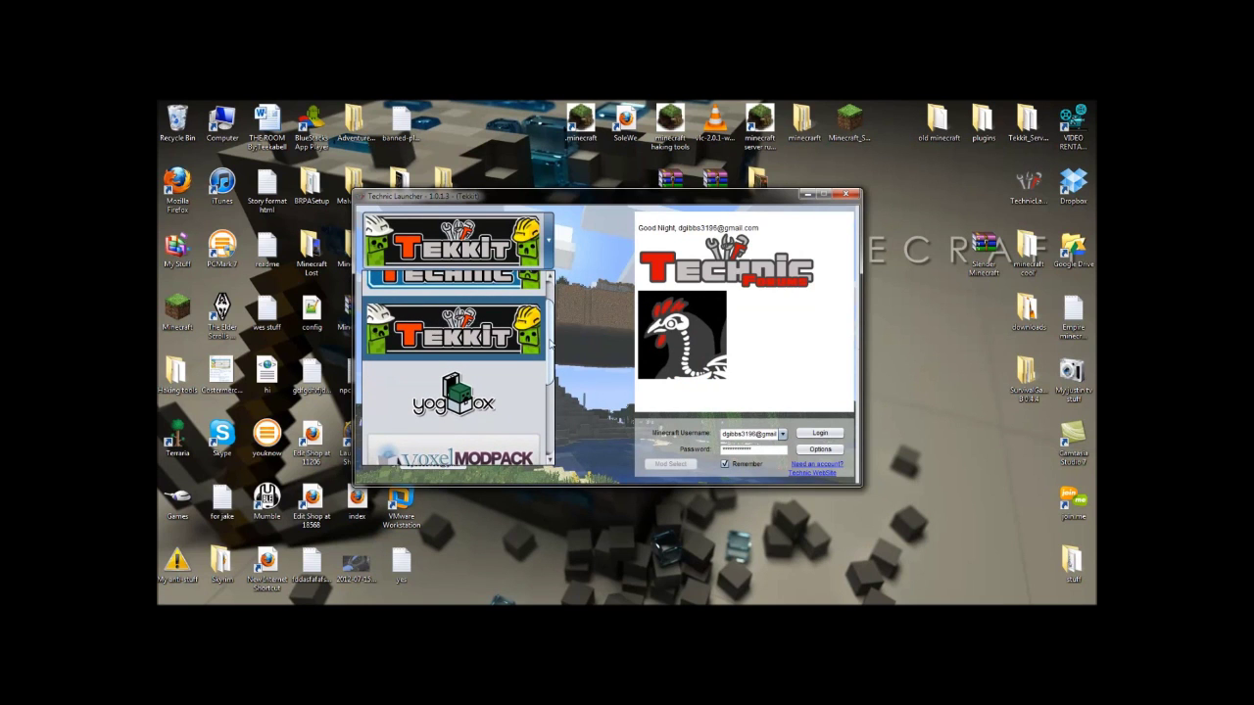
pyautogui.scroll(-3, 507, 341)
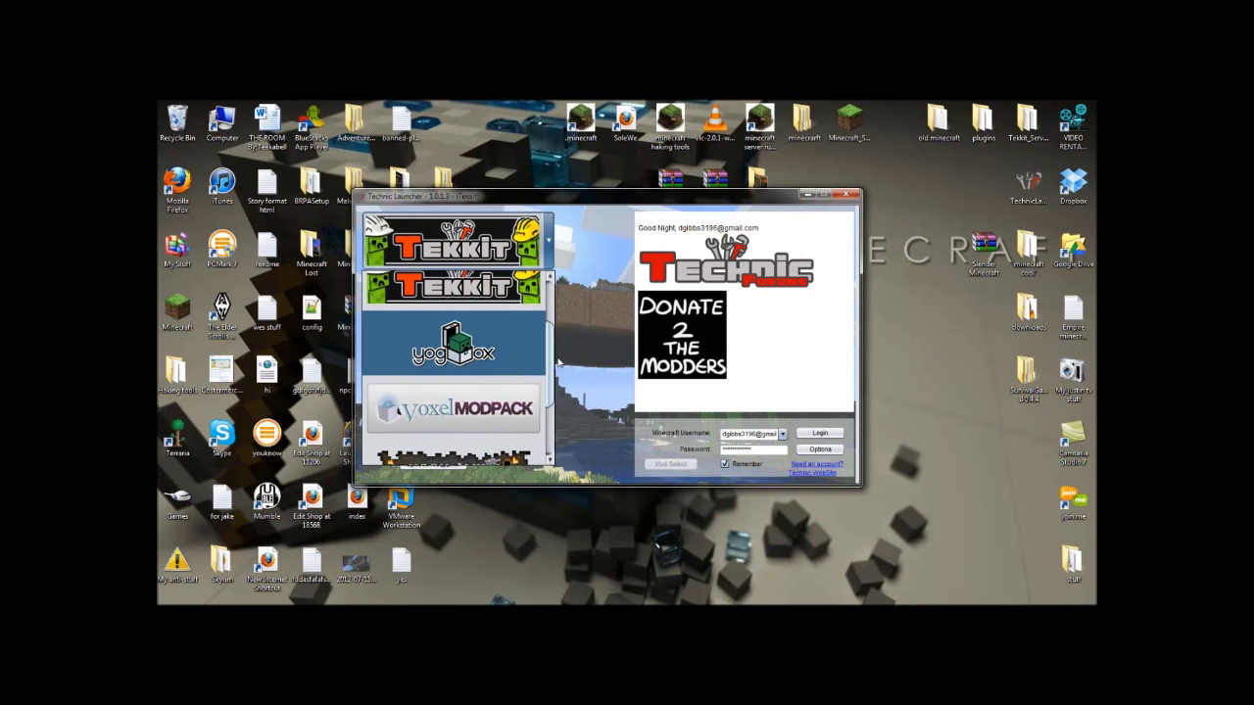
pyautogui.scroll(-5, 557, 362)
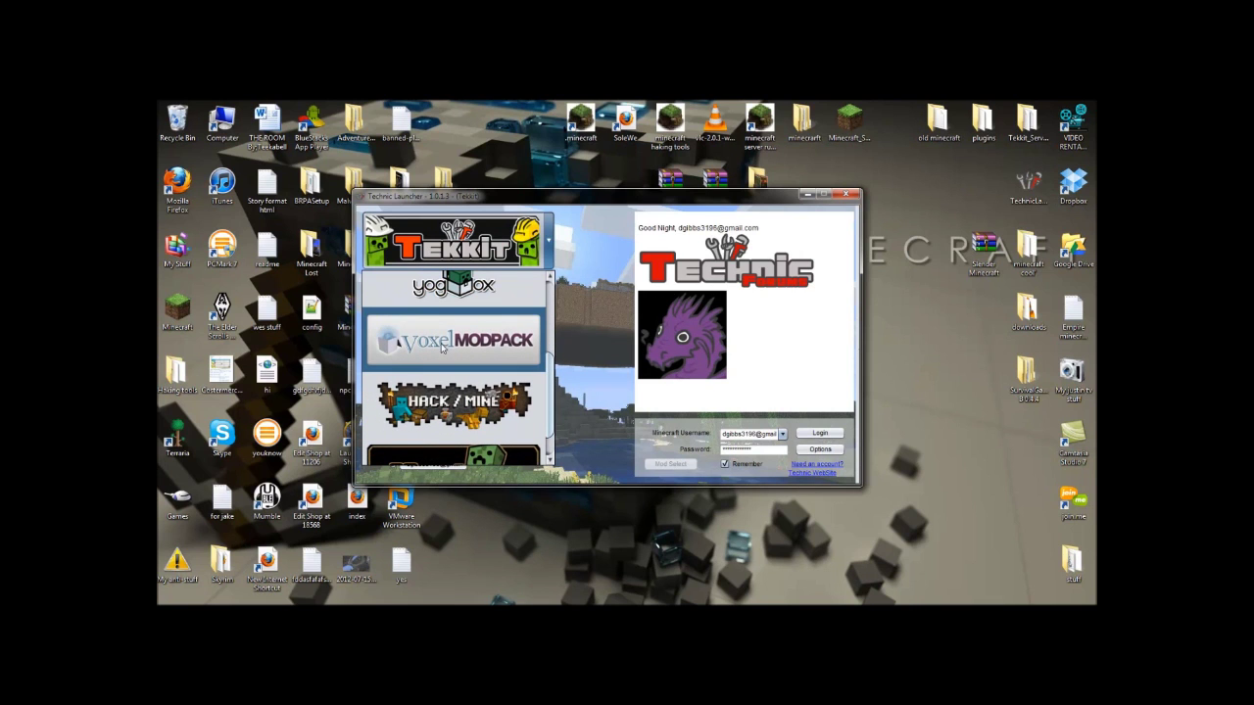
pyautogui.scroll(-3, 540, 369)
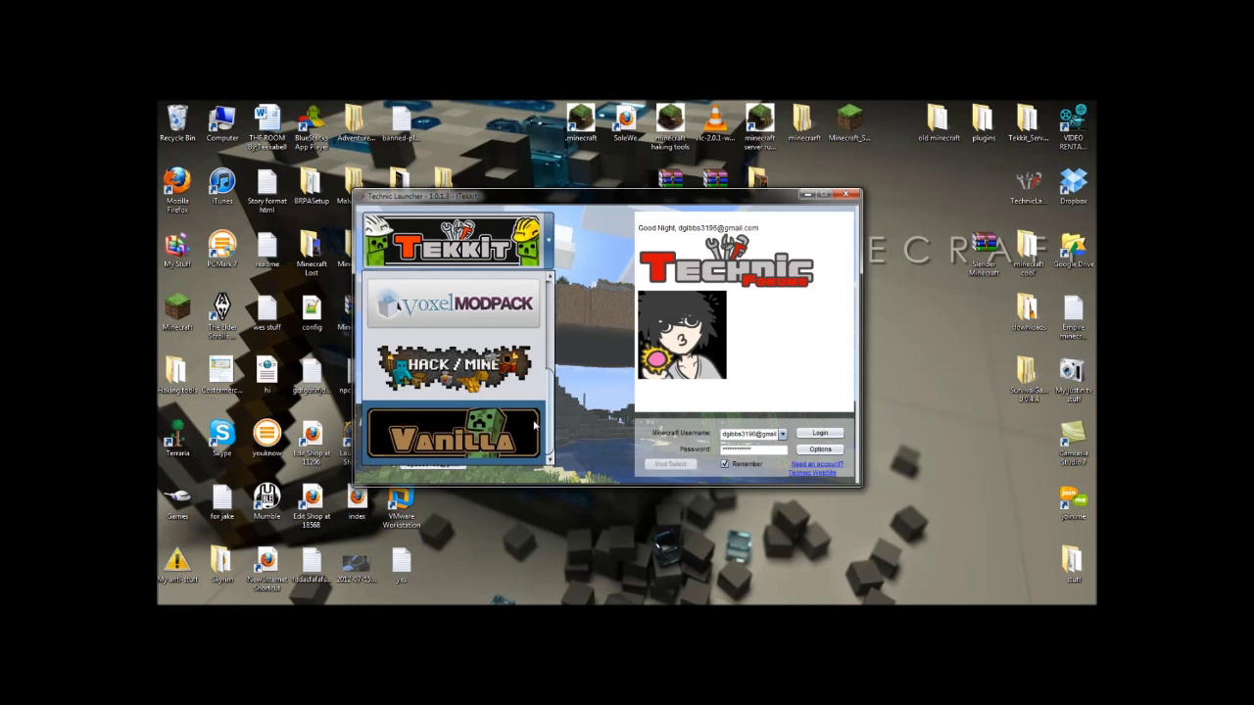
# - Open the regular Minecraft launcher from the desktop for a look and close it again
pyautogui.click(178, 312)
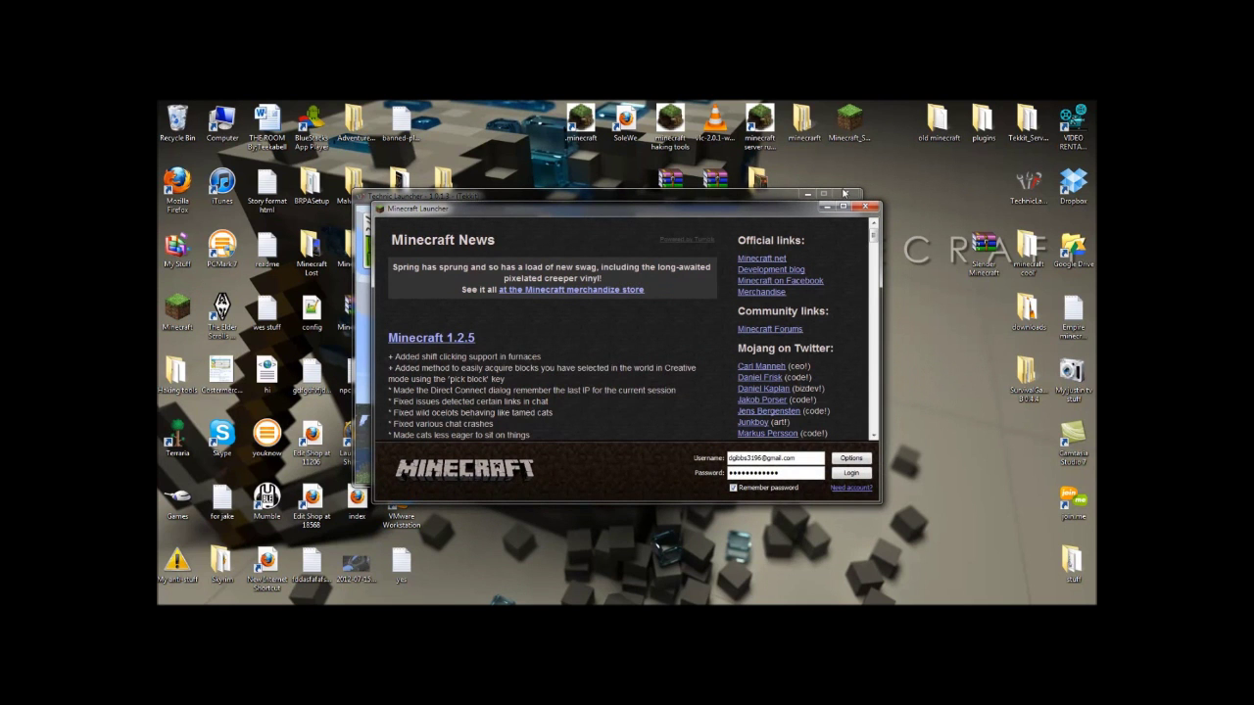
pyautogui.click(865, 207)
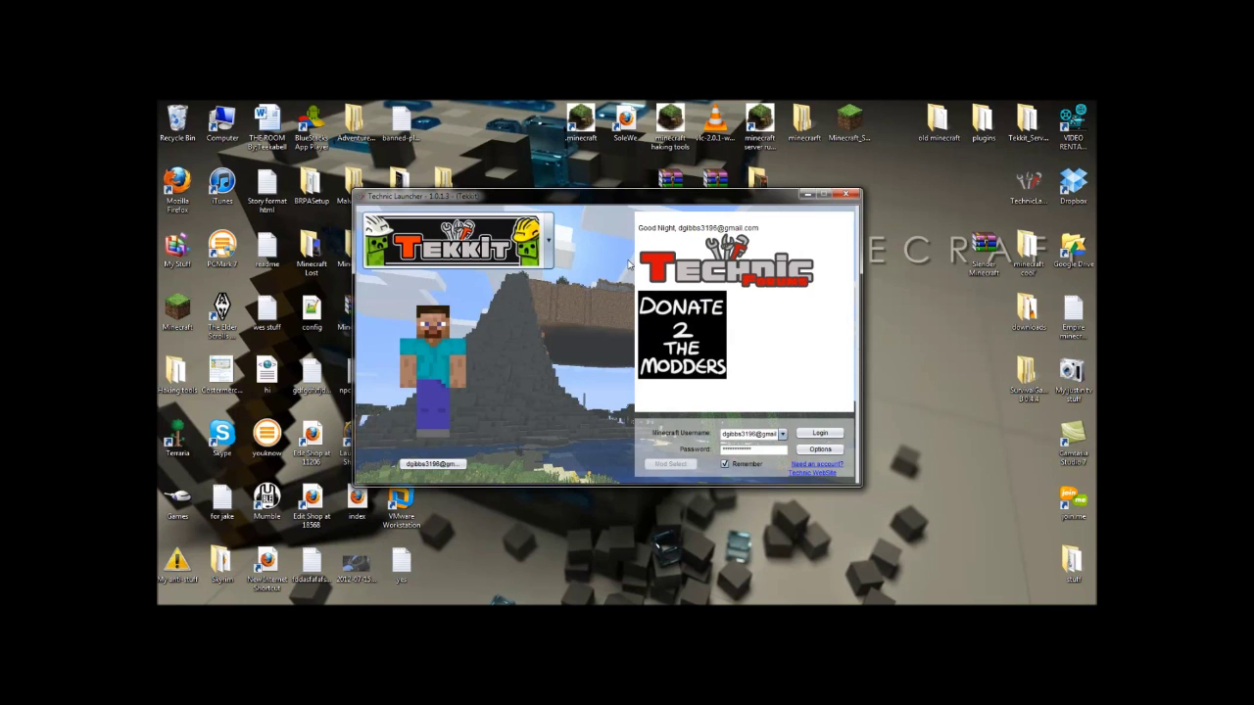
# - Log in with the saved account to launch the Tekkit modpack and maximize the game window
pyautogui.click(825, 437)
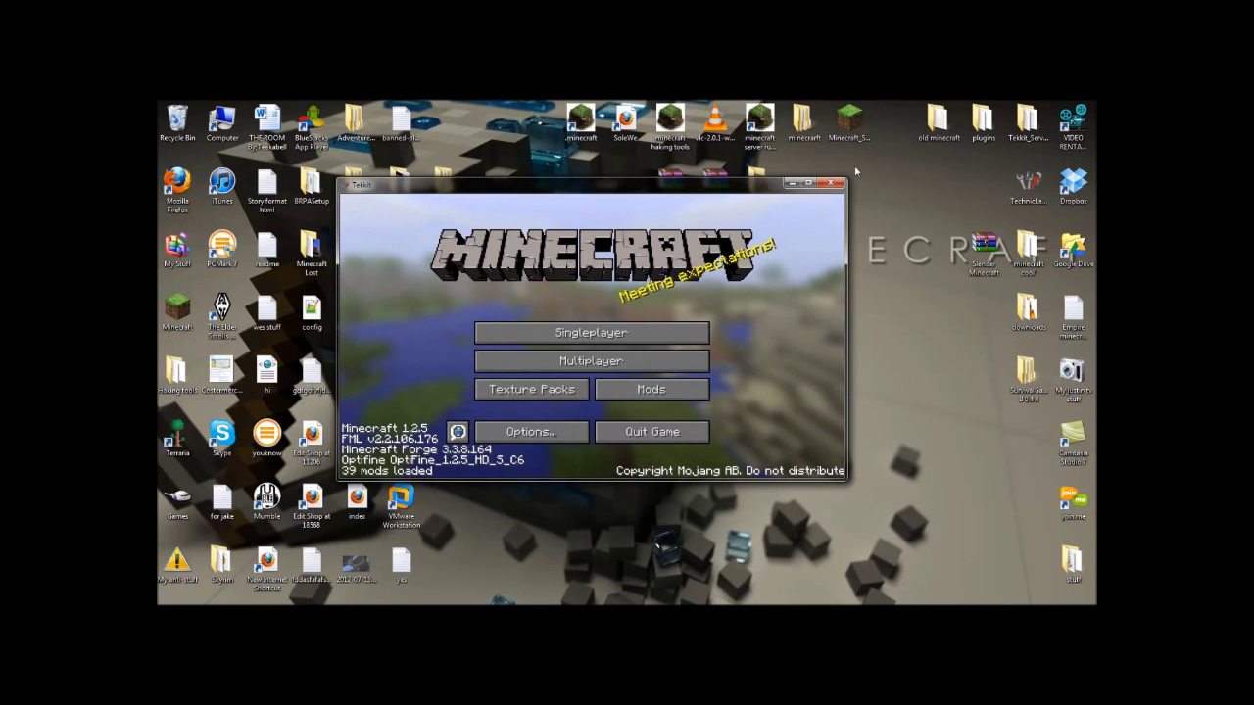
pyautogui.click(809, 183)
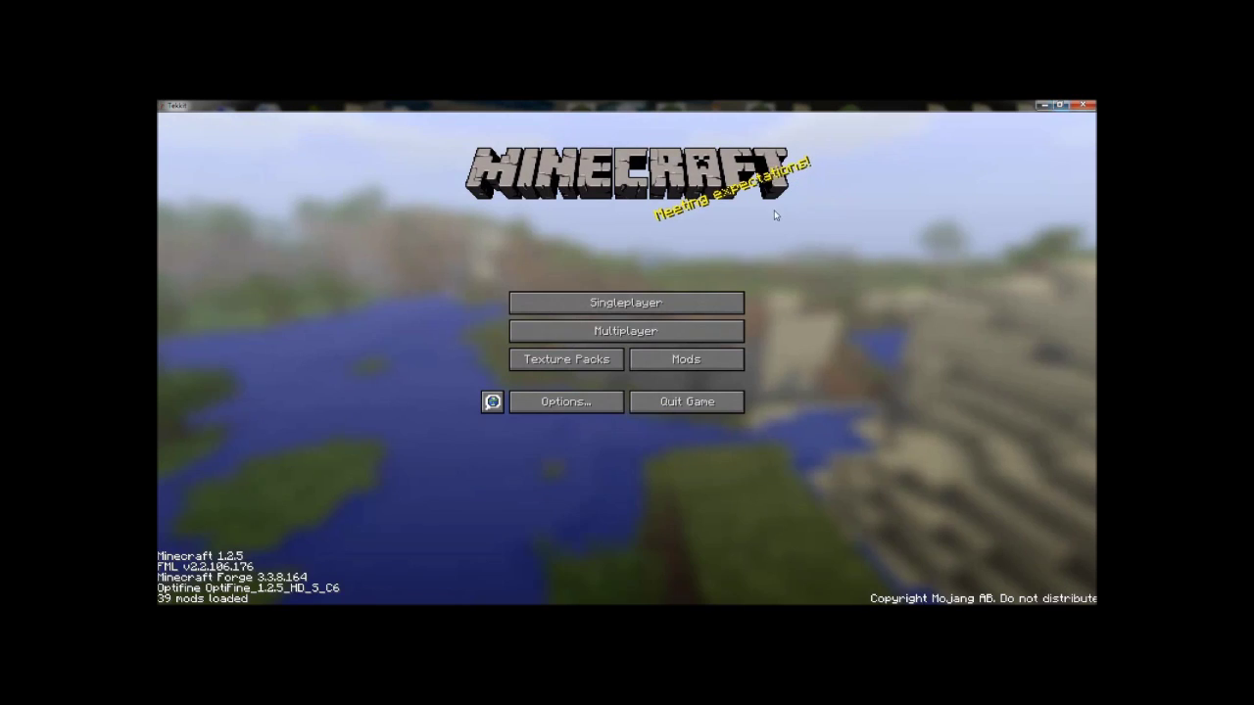
# - Examine Tekkit's mod list, viewing details of entries such as mod_MinecraftForge and mod_NotEnoughItems, and return to the main menu
pyautogui.click(679, 357)
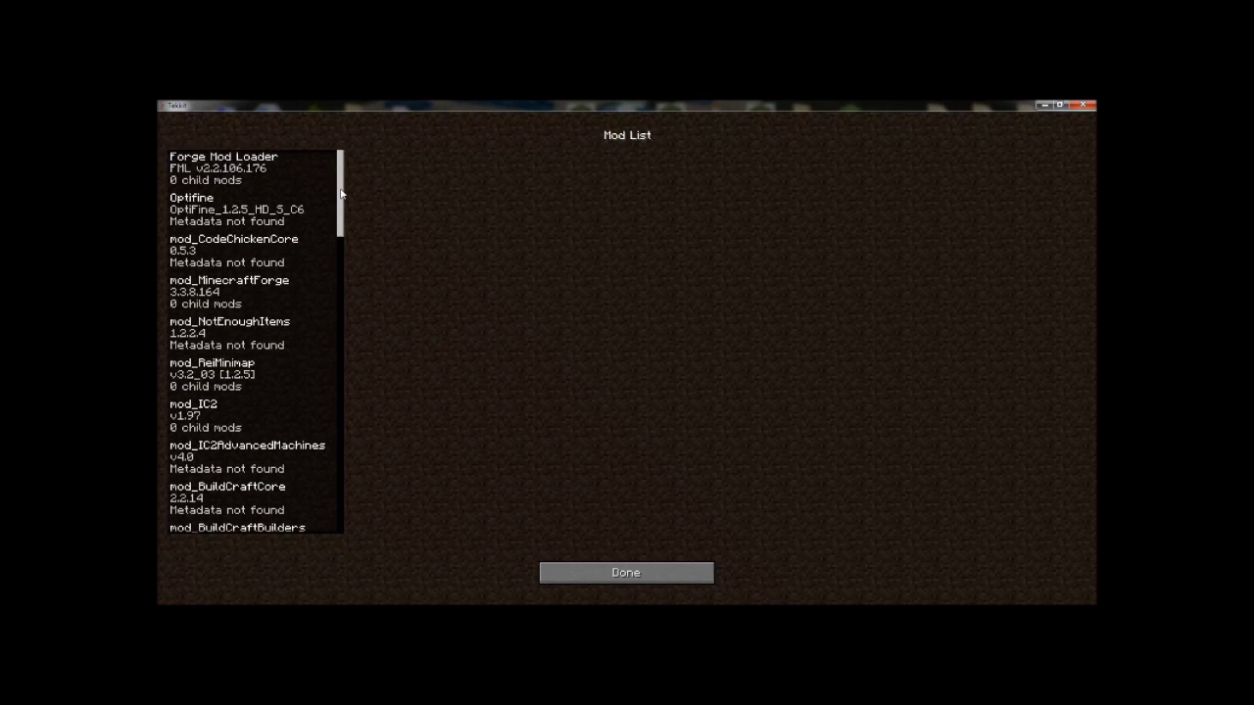
pyautogui.scroll(-2, 341, 191)
pyautogui.scroll(2, 342, 190)
pyautogui.scroll(-1, 342, 189)
pyautogui.moveTo(343, 189); pyautogui.dragTo(342, 196)
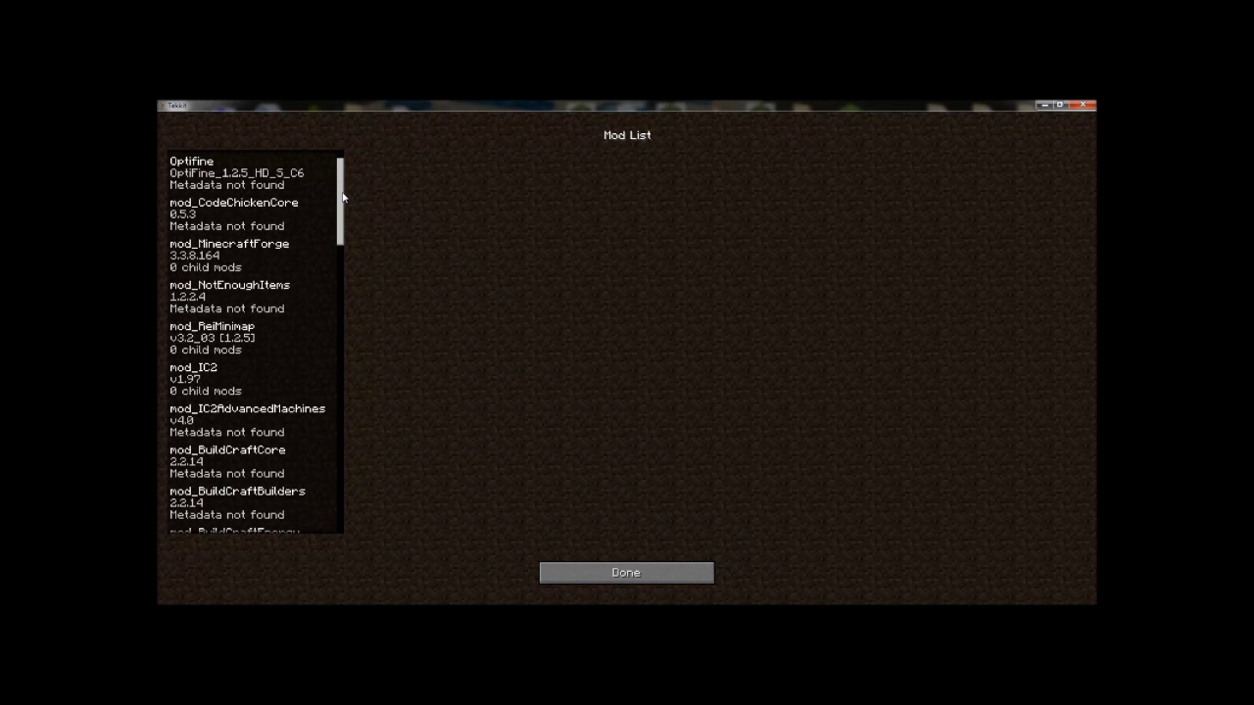
pyautogui.moveTo(343, 197); pyautogui.dragTo(347, 167)
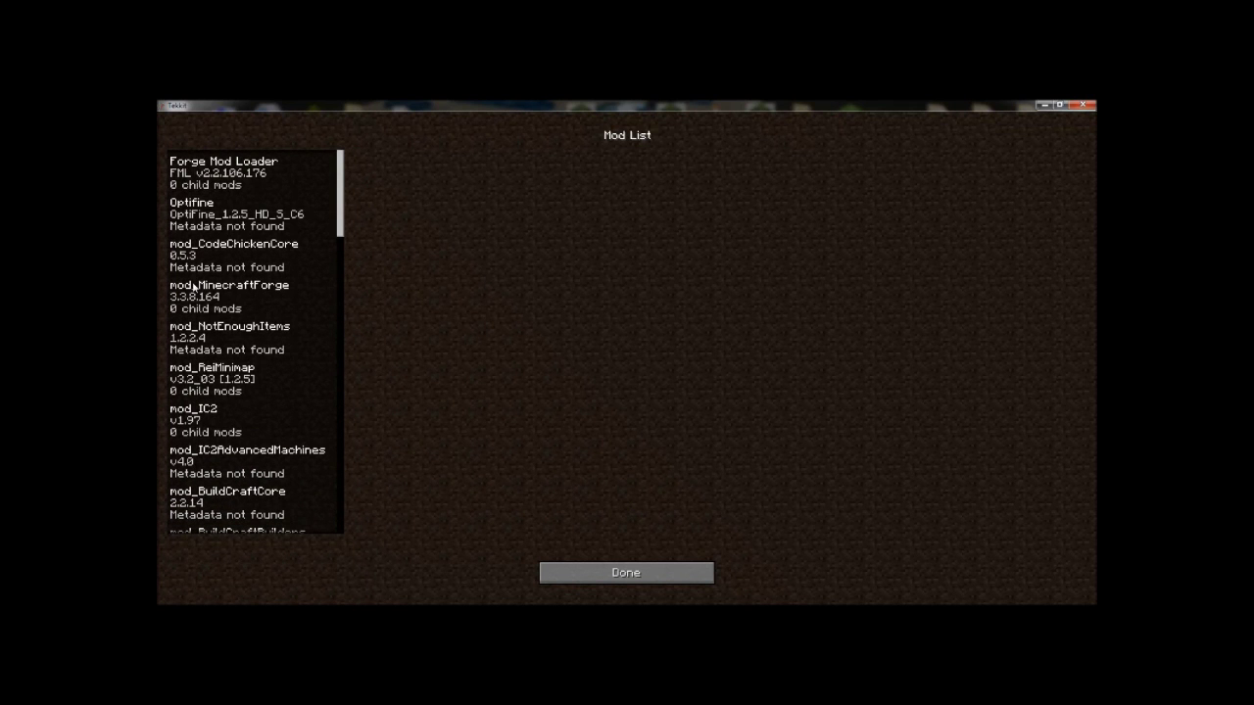
pyautogui.click(195, 280)
pyautogui.click(219, 321)
pyautogui.click(226, 366)
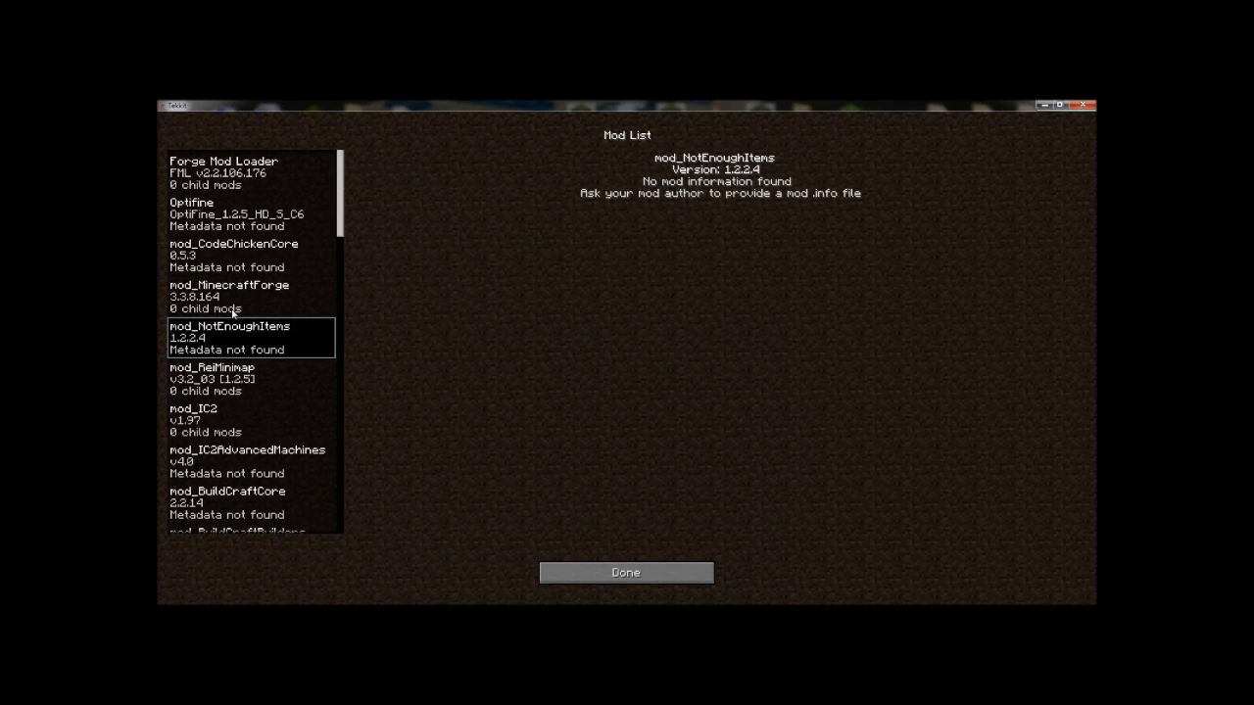
pyautogui.click(233, 312)
pyautogui.click(681, 576)
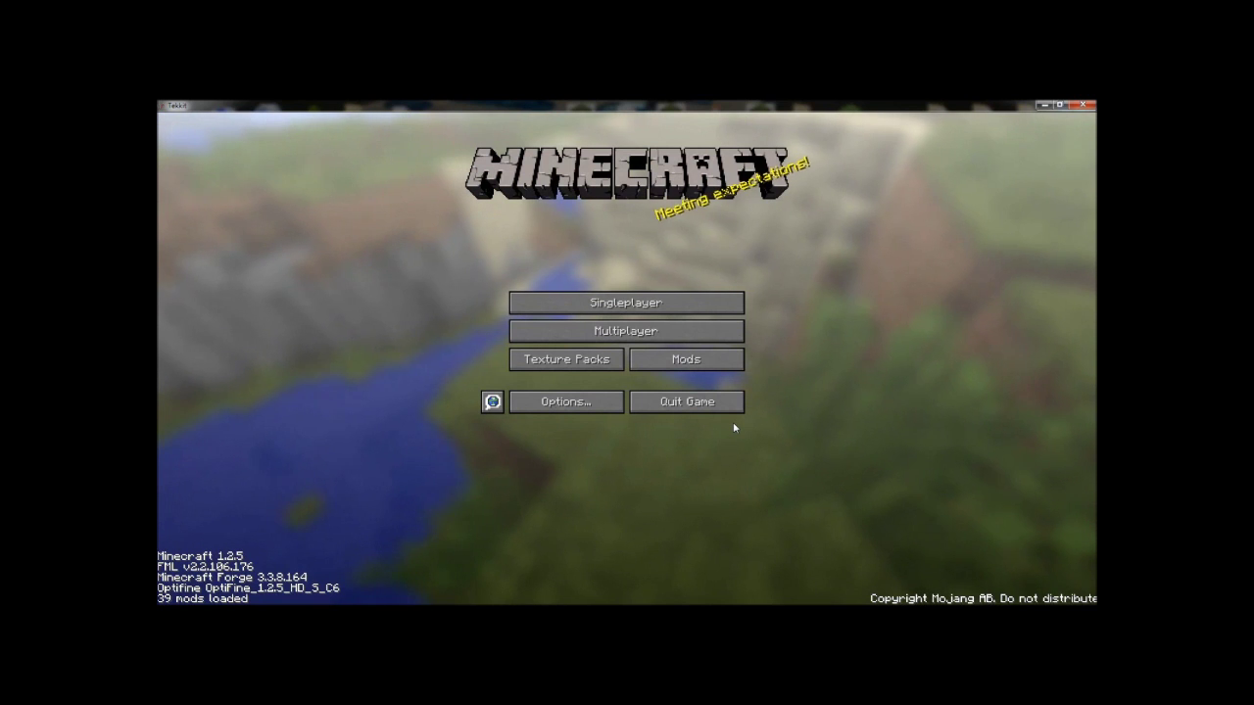
# - Quit the game and switch to the Firefox window showing the Technic Pack download page, maximized
pyautogui.click(658, 402)
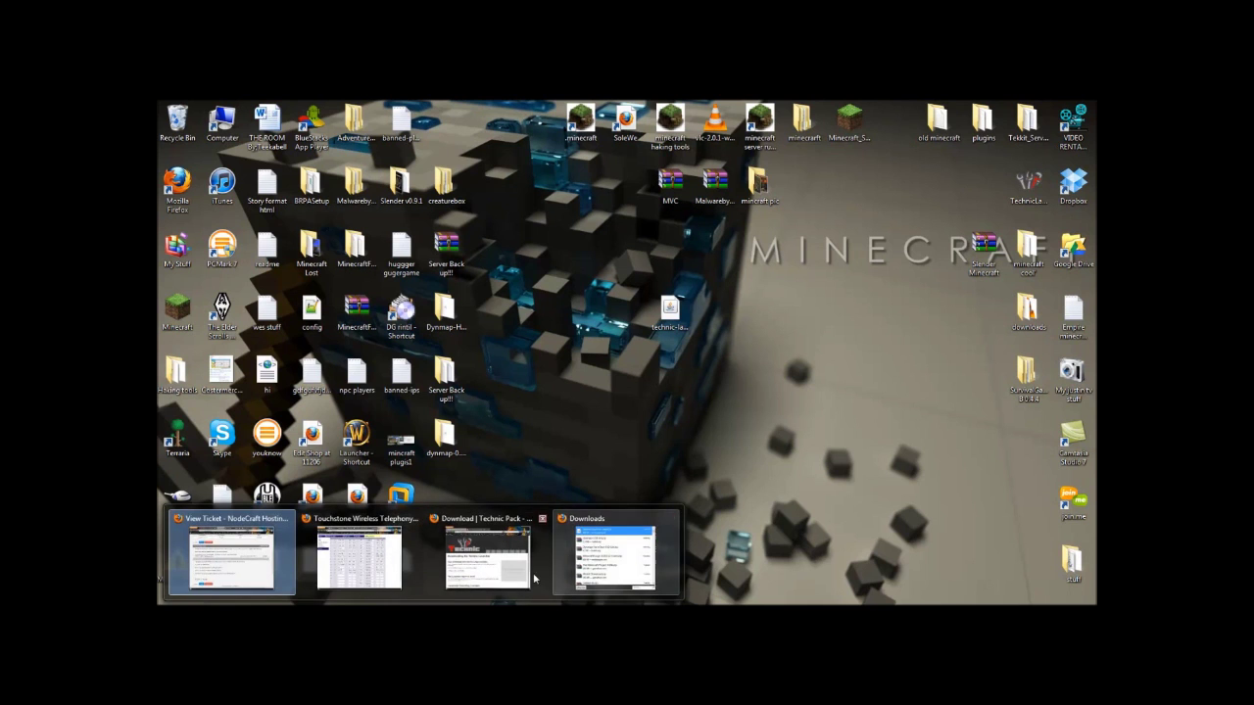
pyautogui.click(497, 583)
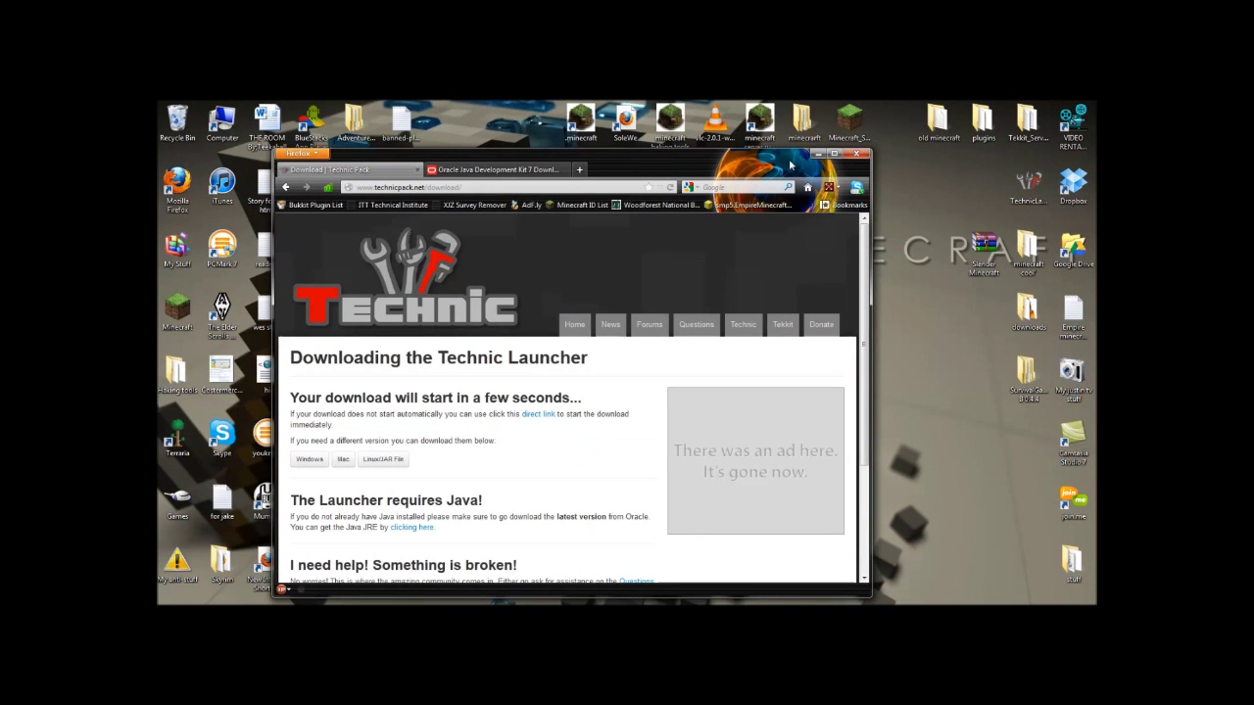
pyautogui.click(833, 155)
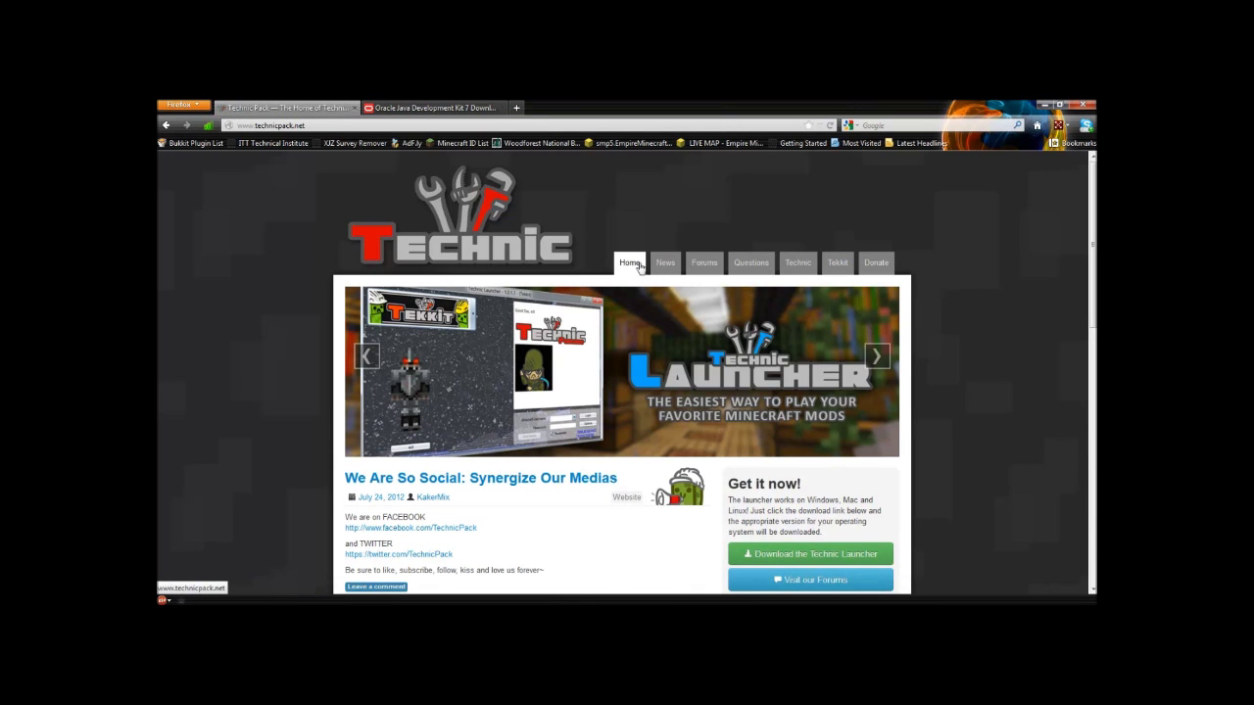
# - Examine the Technic Pack home page, including the launcher's benefits, the modpacks, the latest news and the banner slides
pyautogui.scroll(-5, 653, 333)
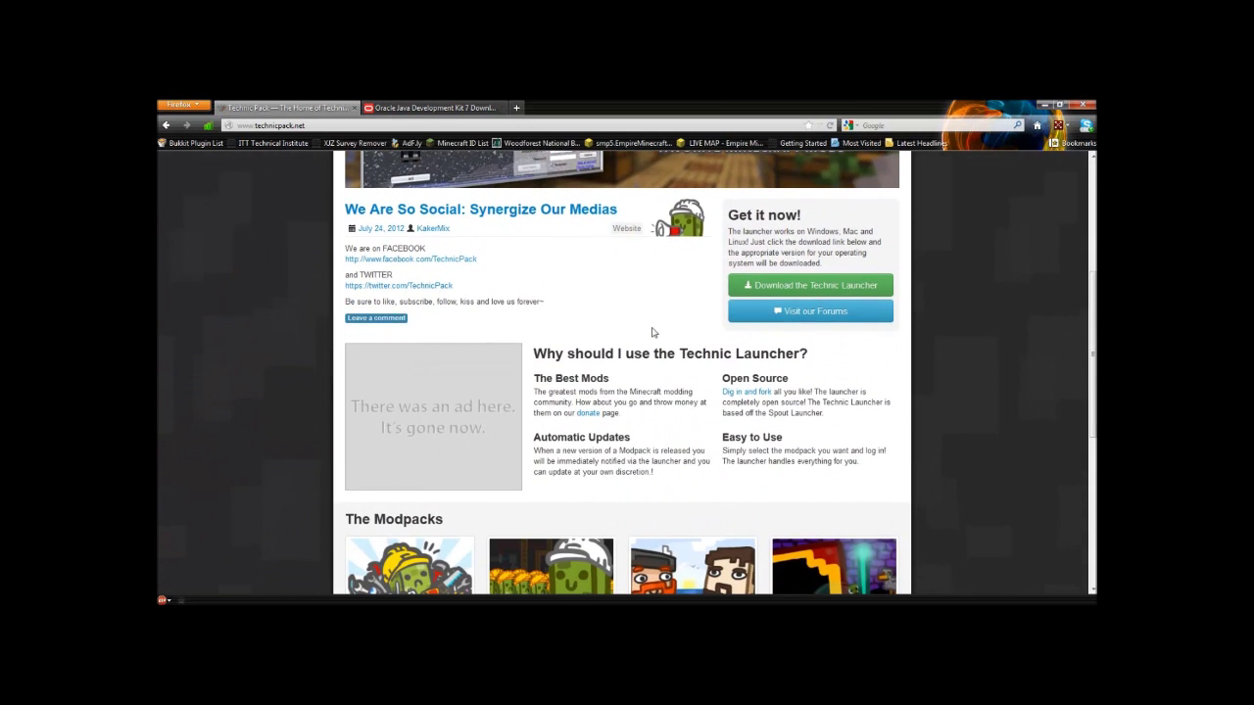
pyautogui.scroll(-3, 654, 333)
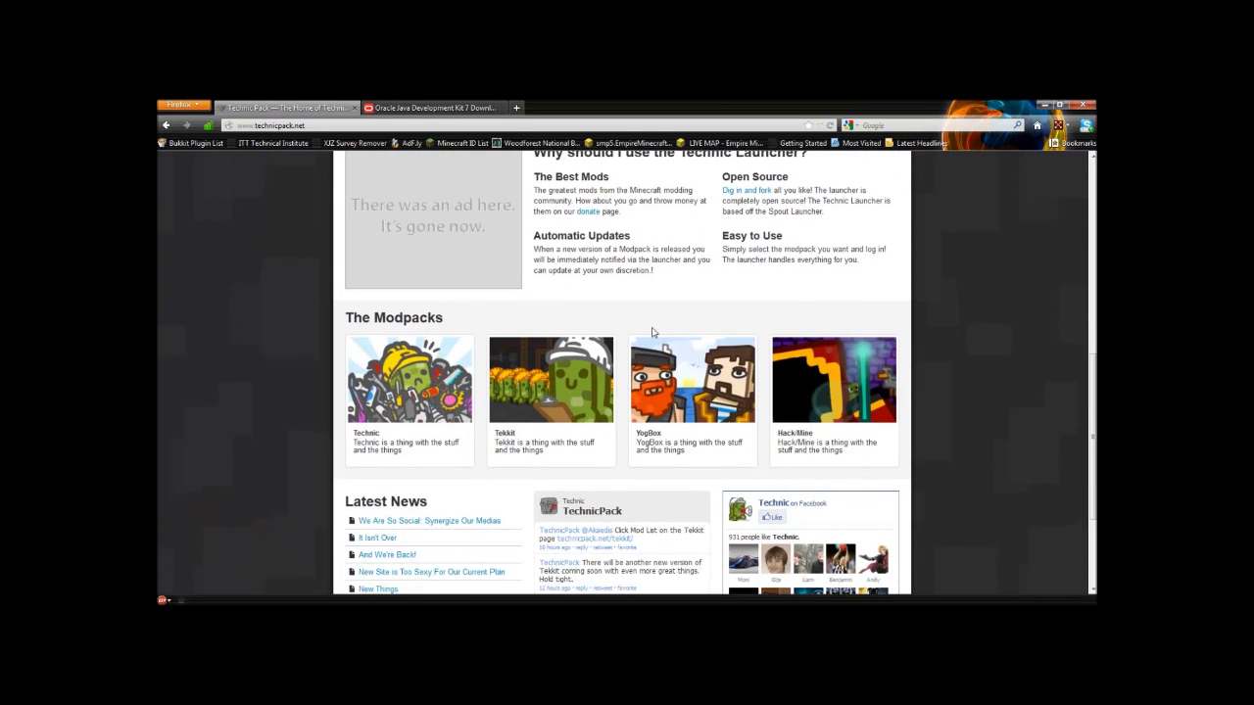
pyautogui.scroll(-3, 654, 333)
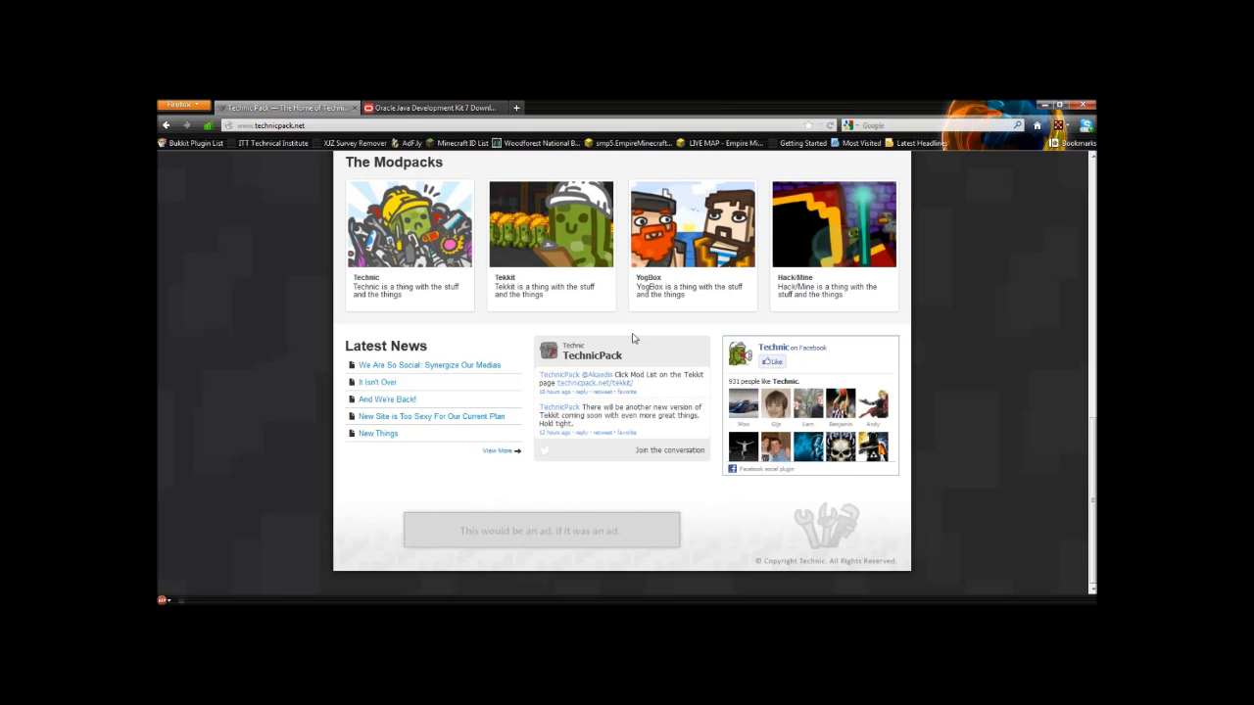
pyautogui.scroll(3, 631, 338)
pyautogui.scroll(4, 629, 338)
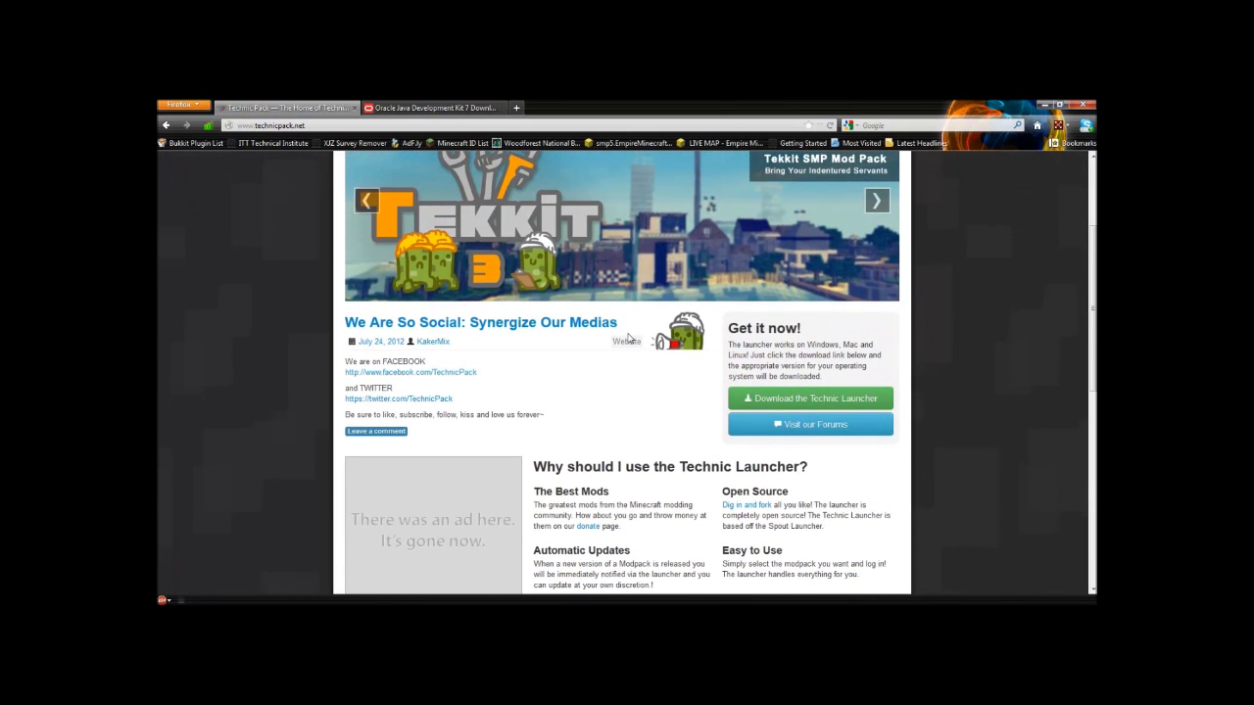
pyautogui.scroll(2, 628, 337)
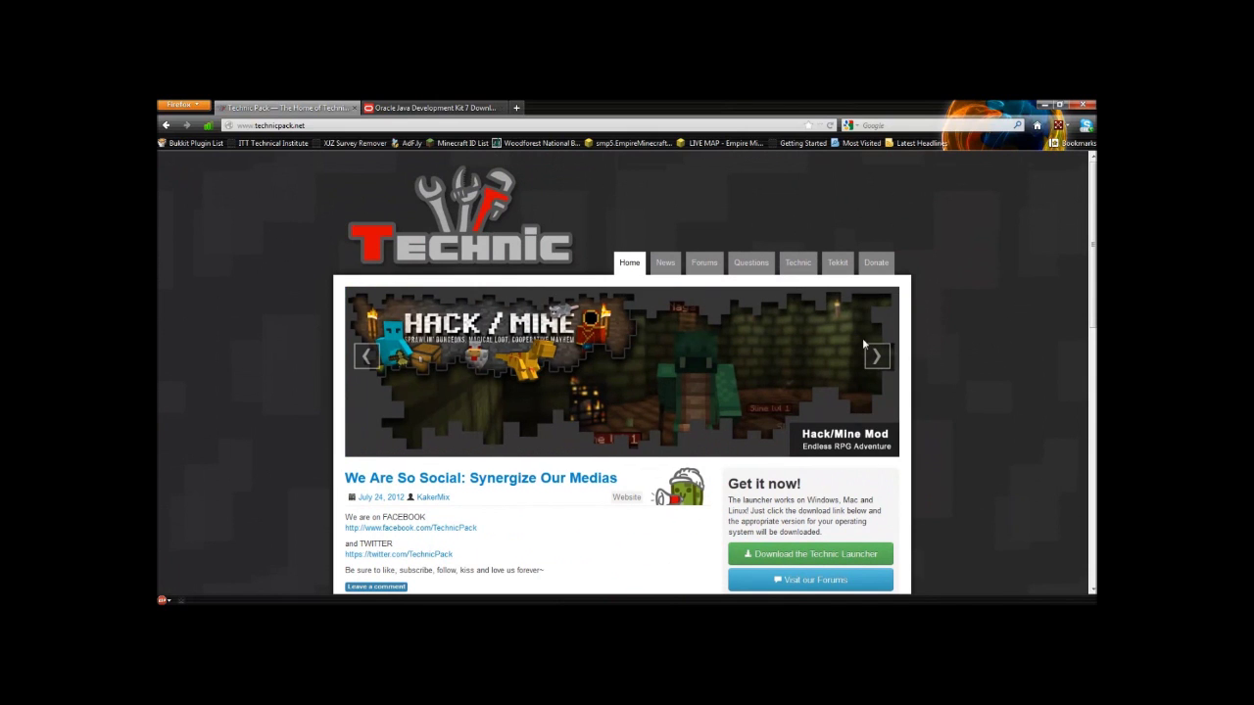
pyautogui.click(875, 356)
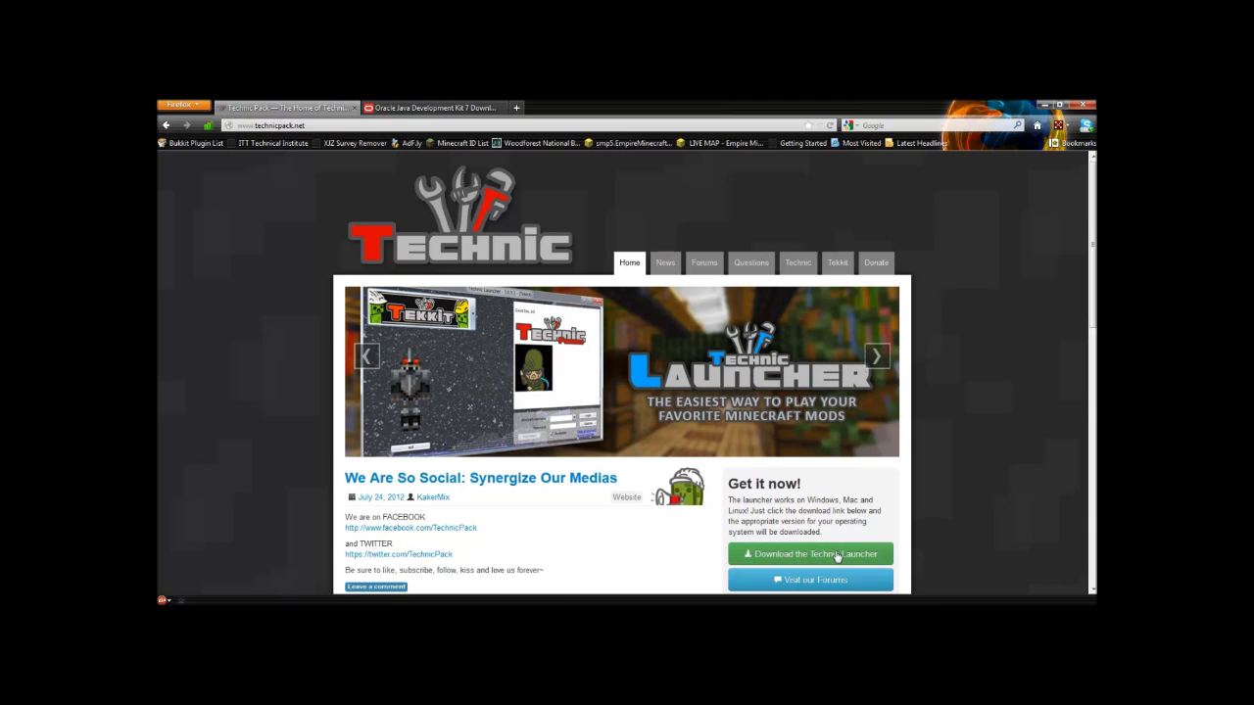
# - Follow the home page's link for downloading the Technic Launcher and dismiss the automatic download prompt
pyautogui.scroll(-3, 833, 554)
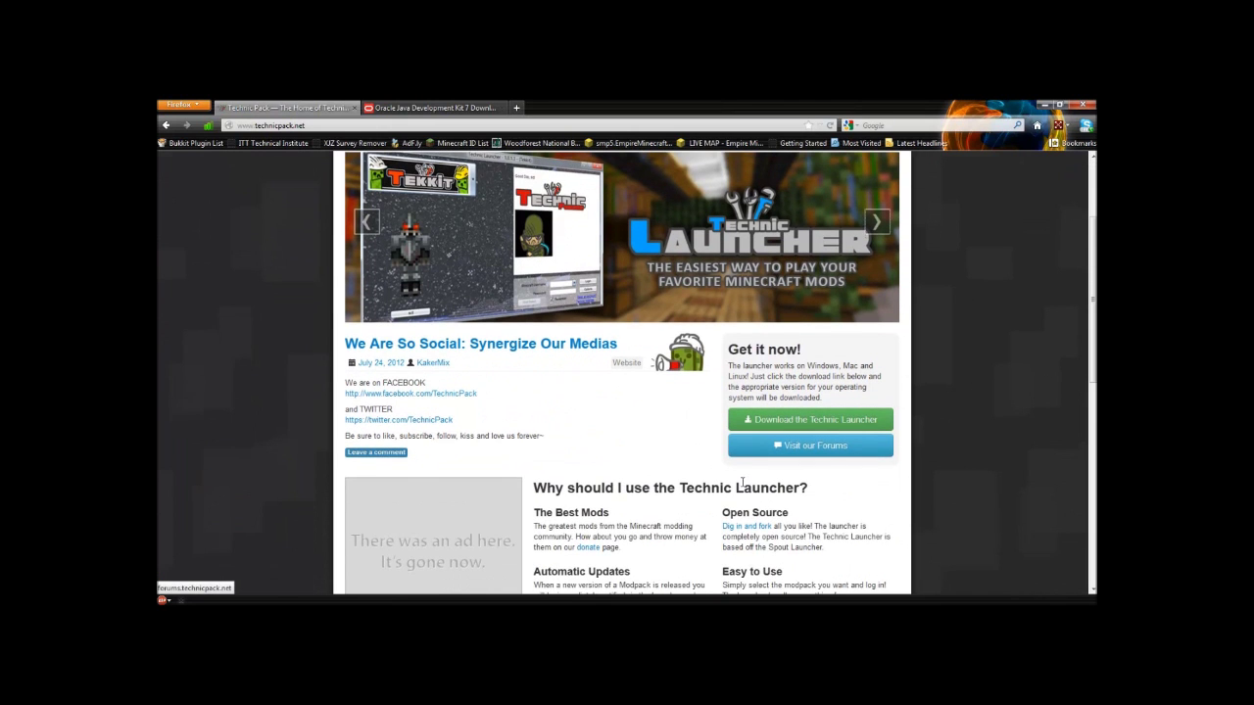
pyautogui.click(837, 423)
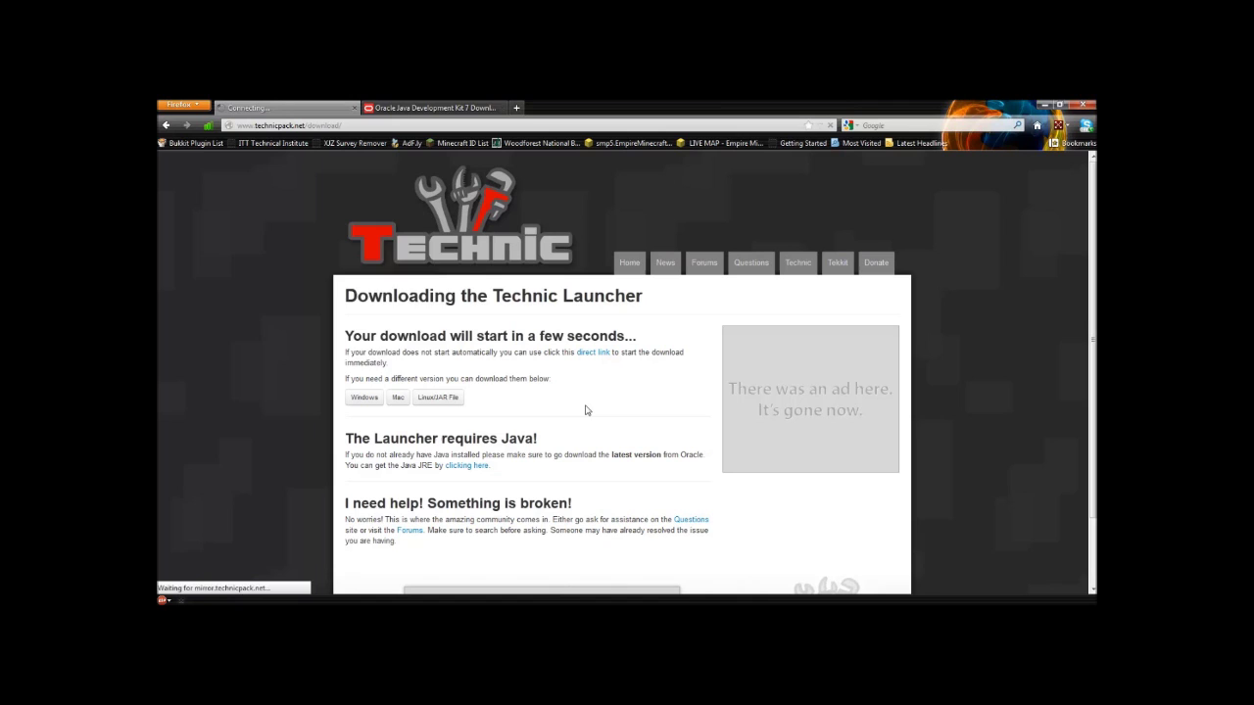
pyautogui.click(413, 348)
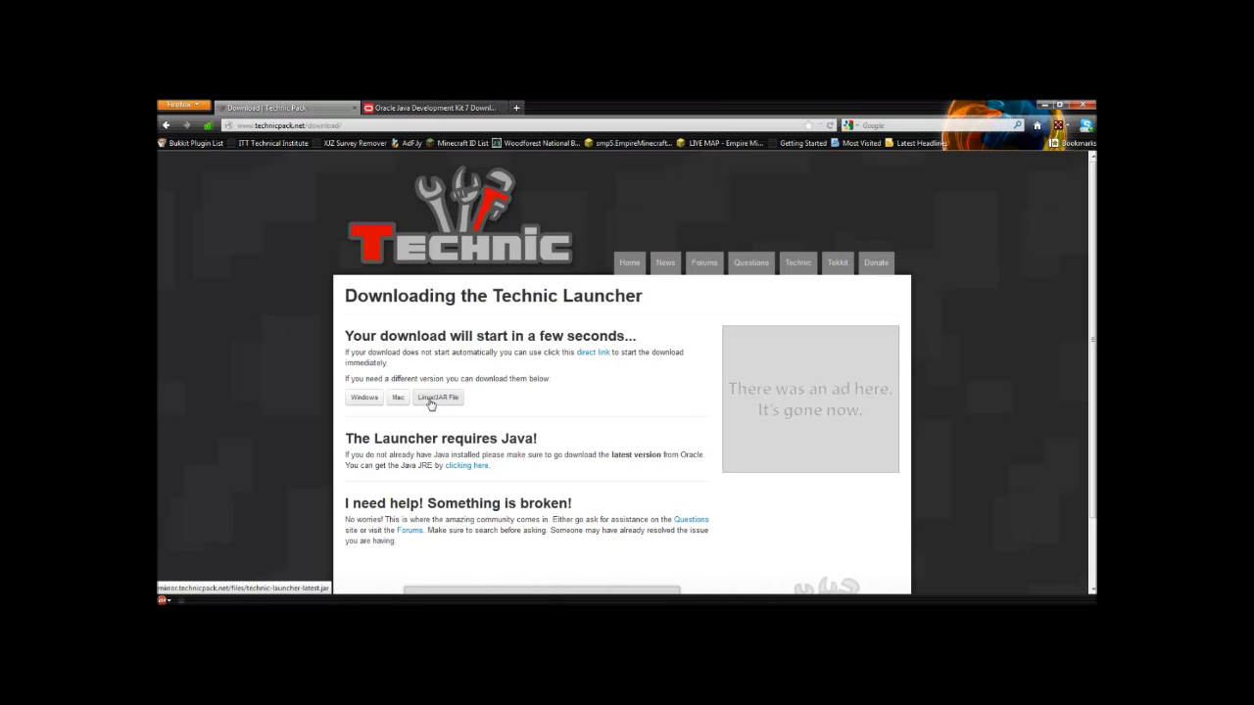
# - Download the Linux/JAR File version of the Technic Launcher and save the file
pyautogui.click(431, 400)
pyautogui.click(371, 349)
# - Bring up the Downloads window, remove the top launcher download from its list and minimize the window
pyautogui.moveTo(288, 588)
pyautogui.click(575, 551)
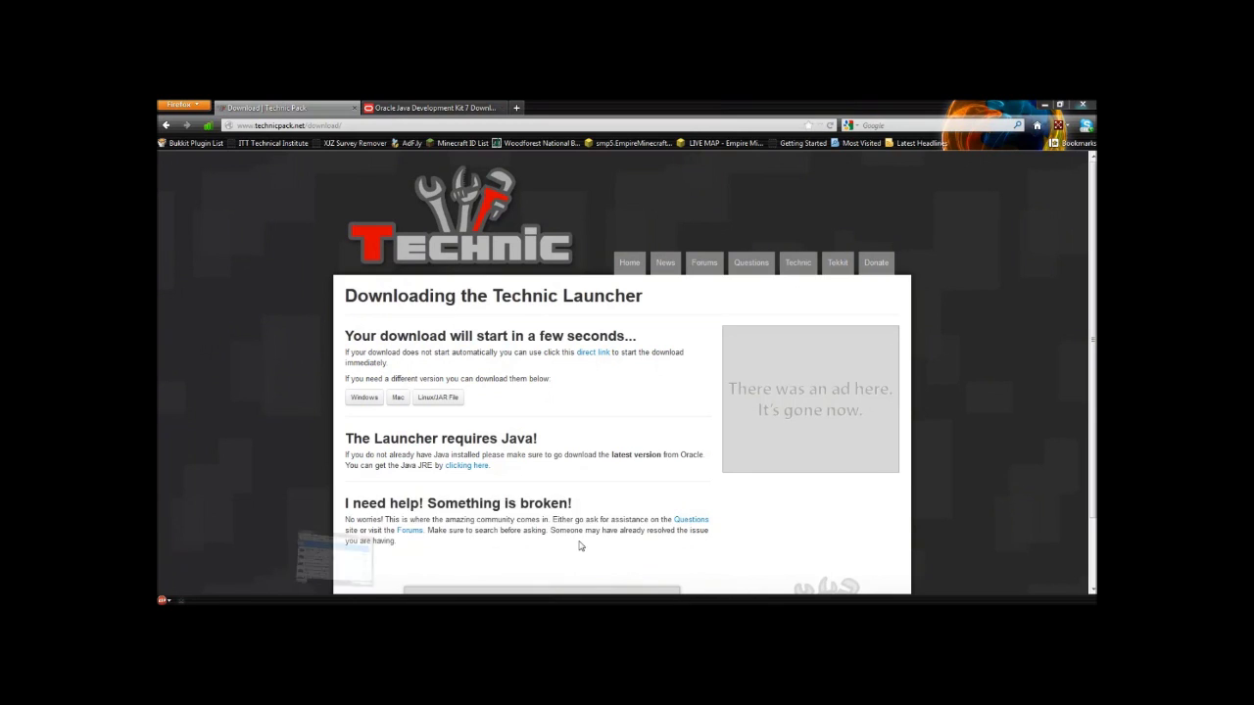
pyautogui.click(813, 271)
pyautogui.press('Delete')
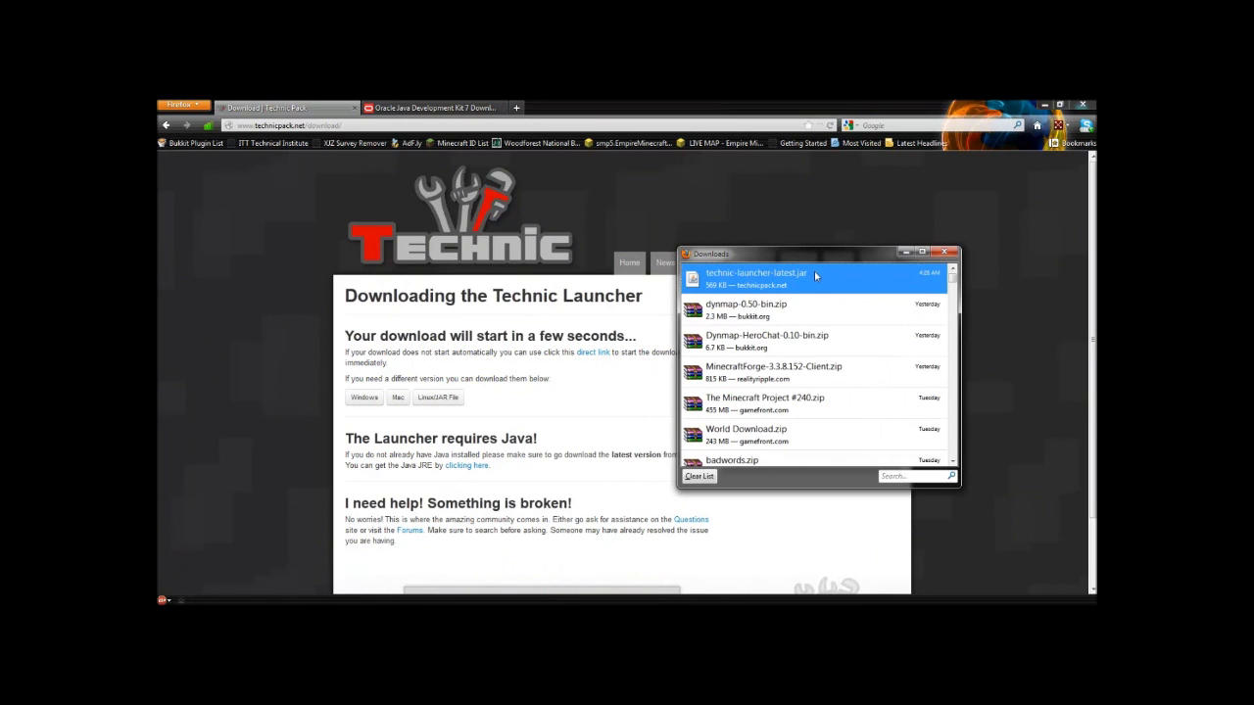
pyautogui.click(906, 253)
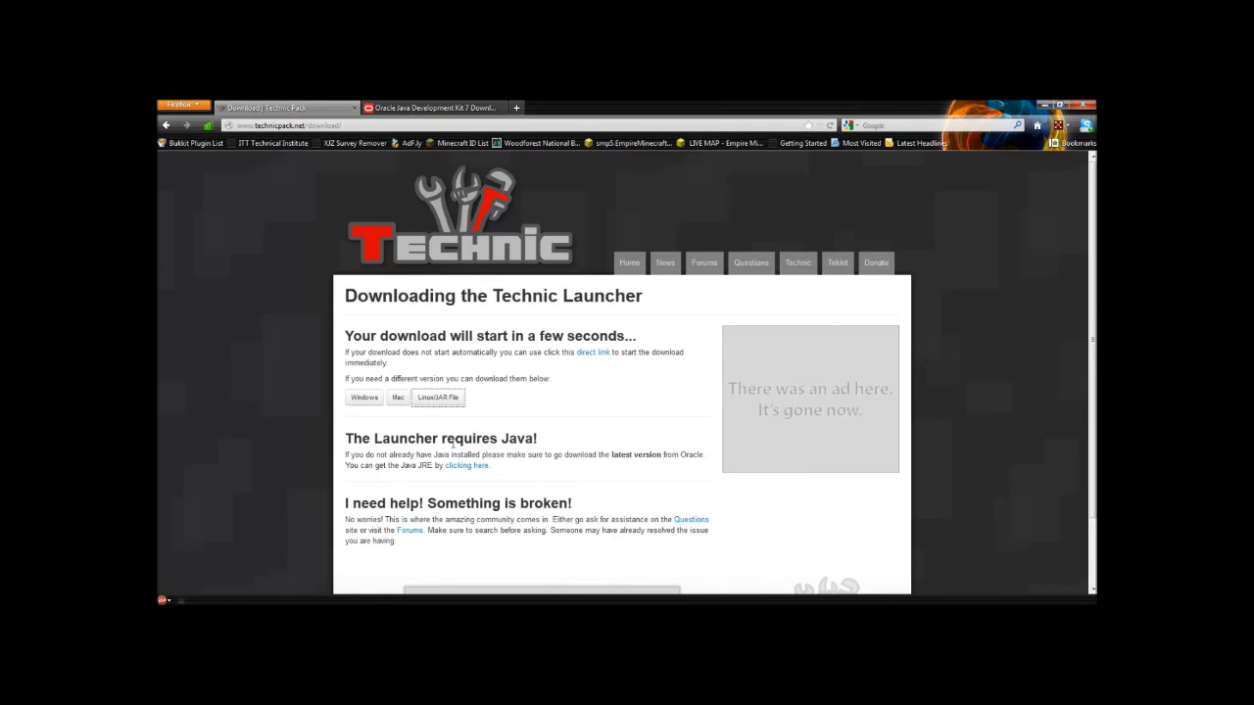
# - Close the Oracle Java Development Kit 7 page and load java.com in a new tab
pyautogui.click(407, 108)
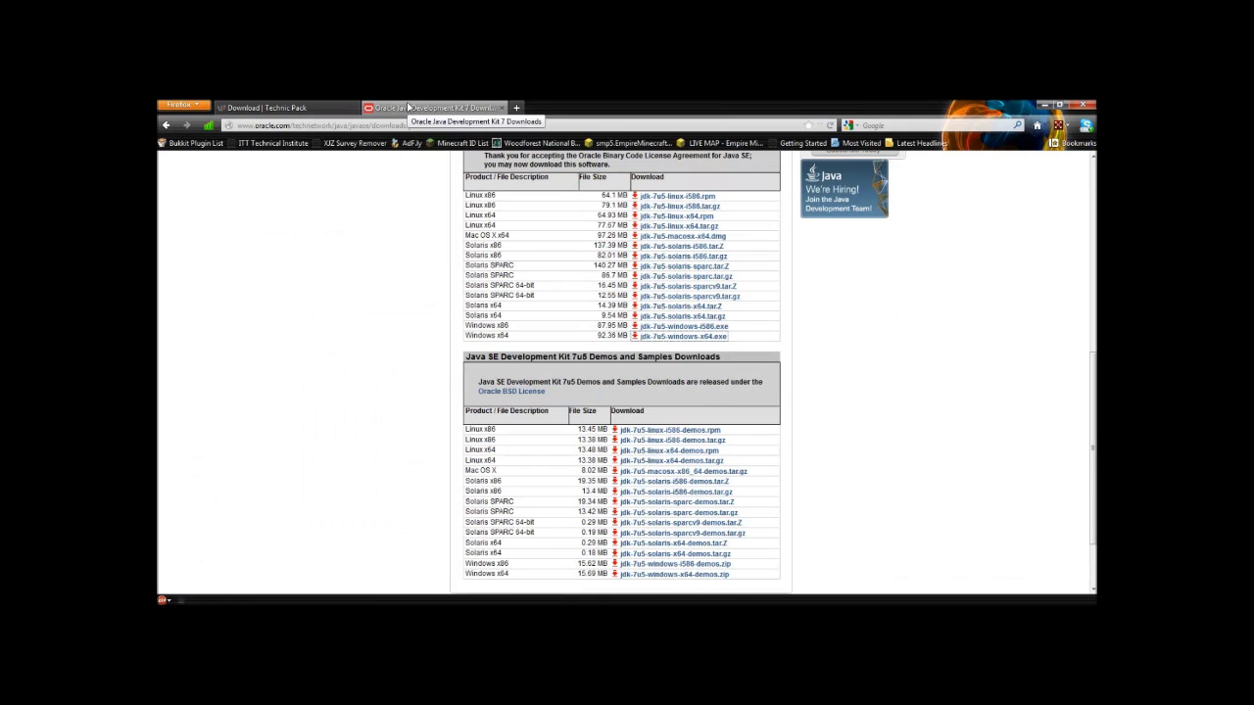
pyautogui.click(501, 108)
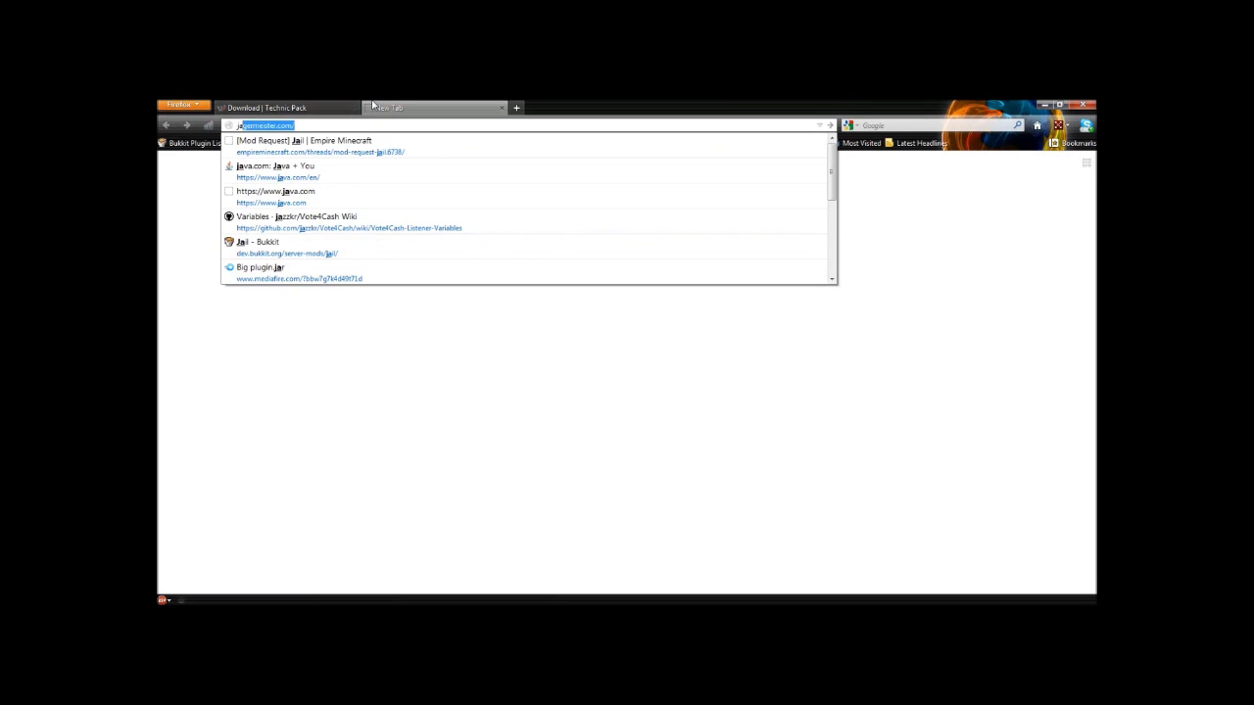
pyautogui.write('va.com')
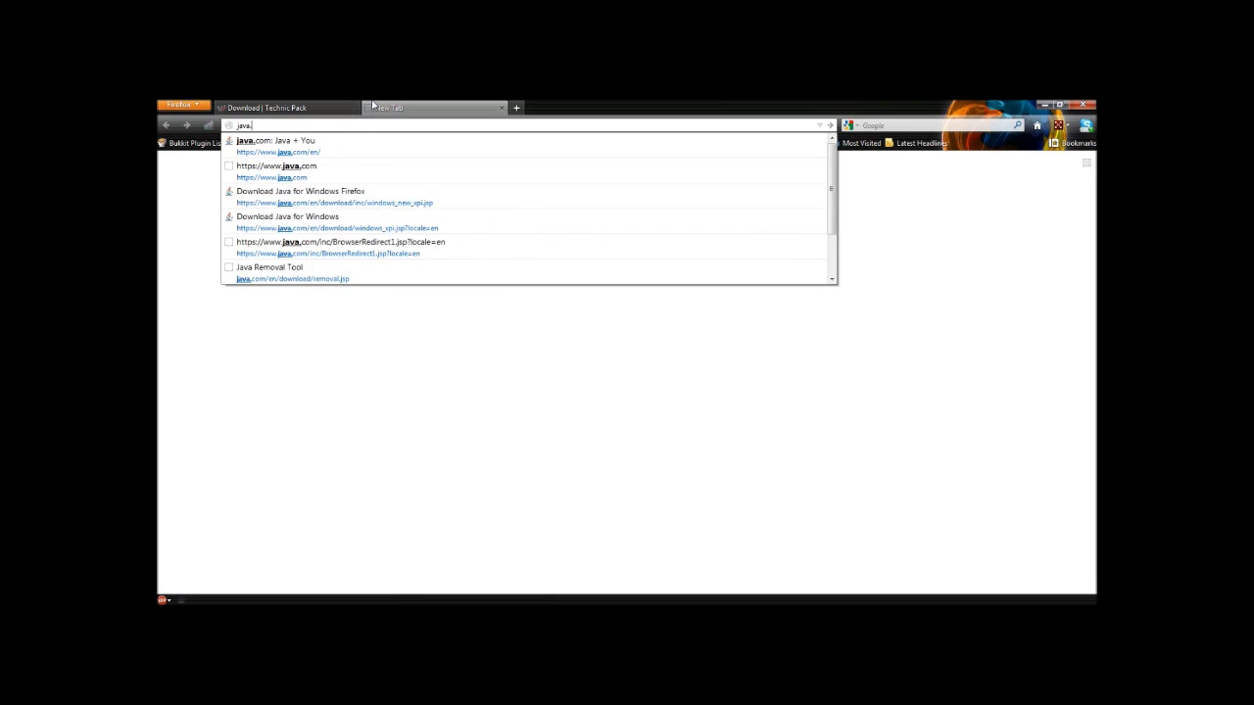
pyautogui.press('Return')
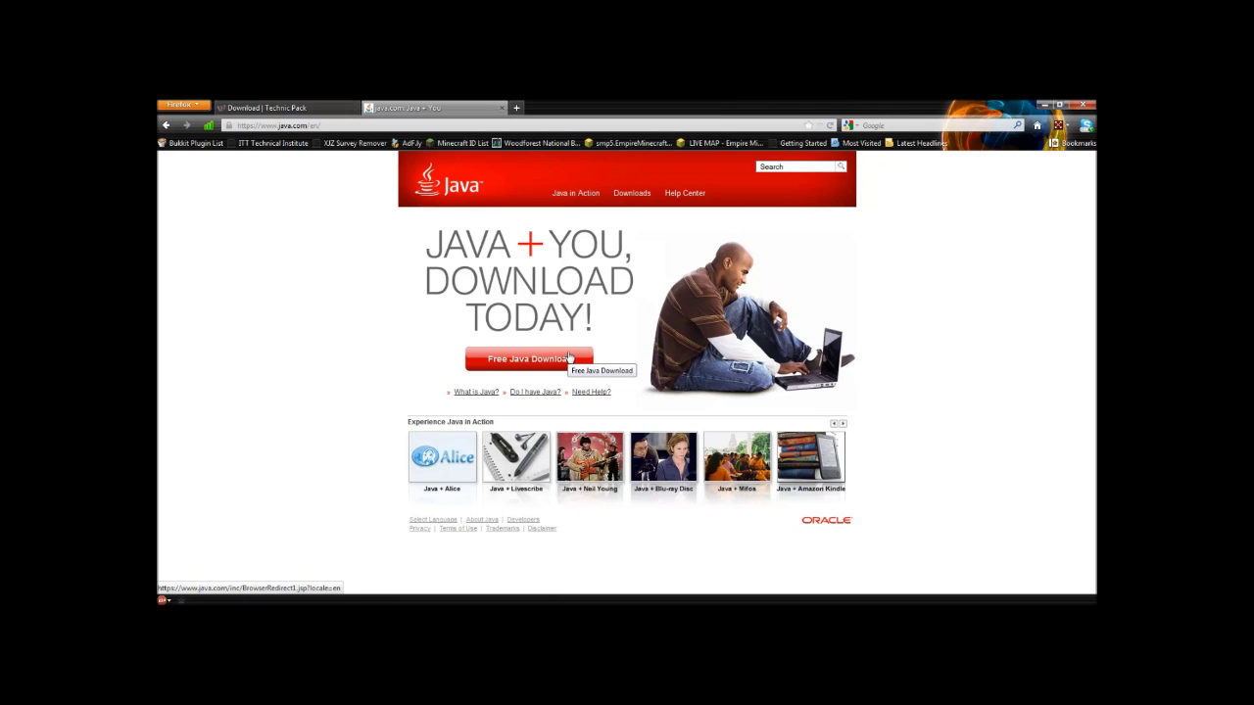
# - Return to the Google home page and search for "java jdk"
pyautogui.click(1038, 127)
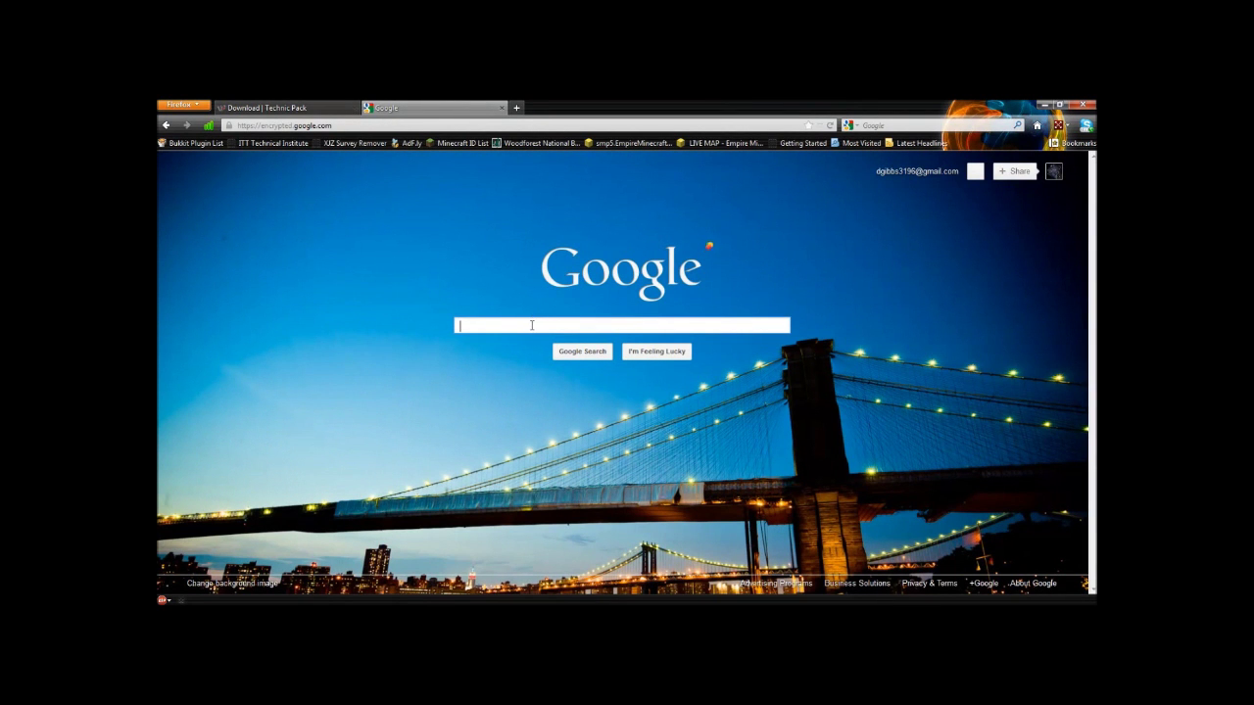
pyautogui.write('java')
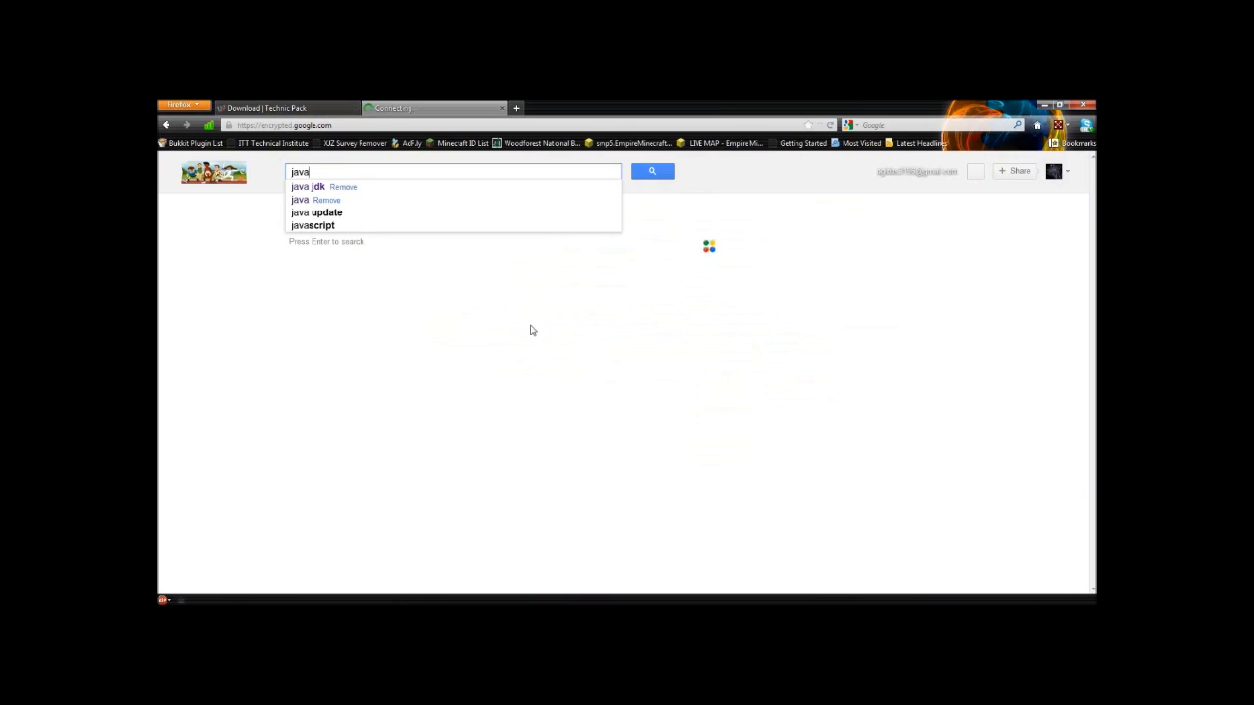
pyautogui.write(' j')
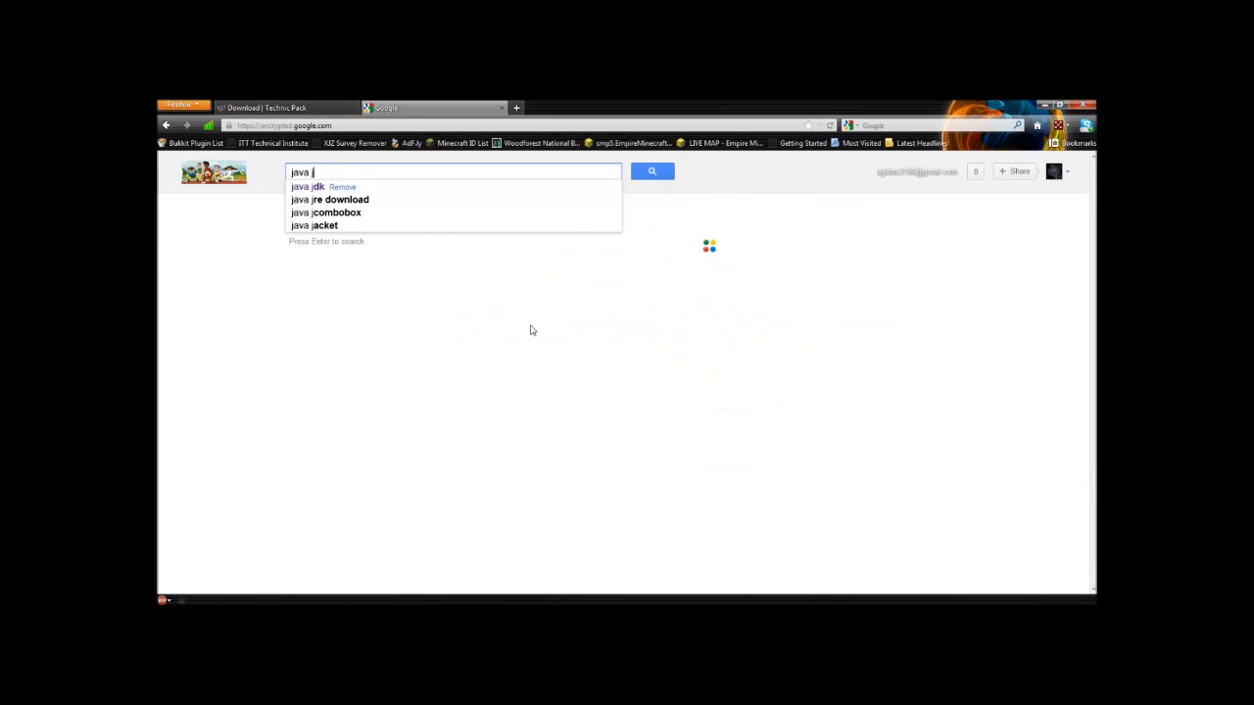
pyautogui.write('dk')
pyautogui.press('Return')
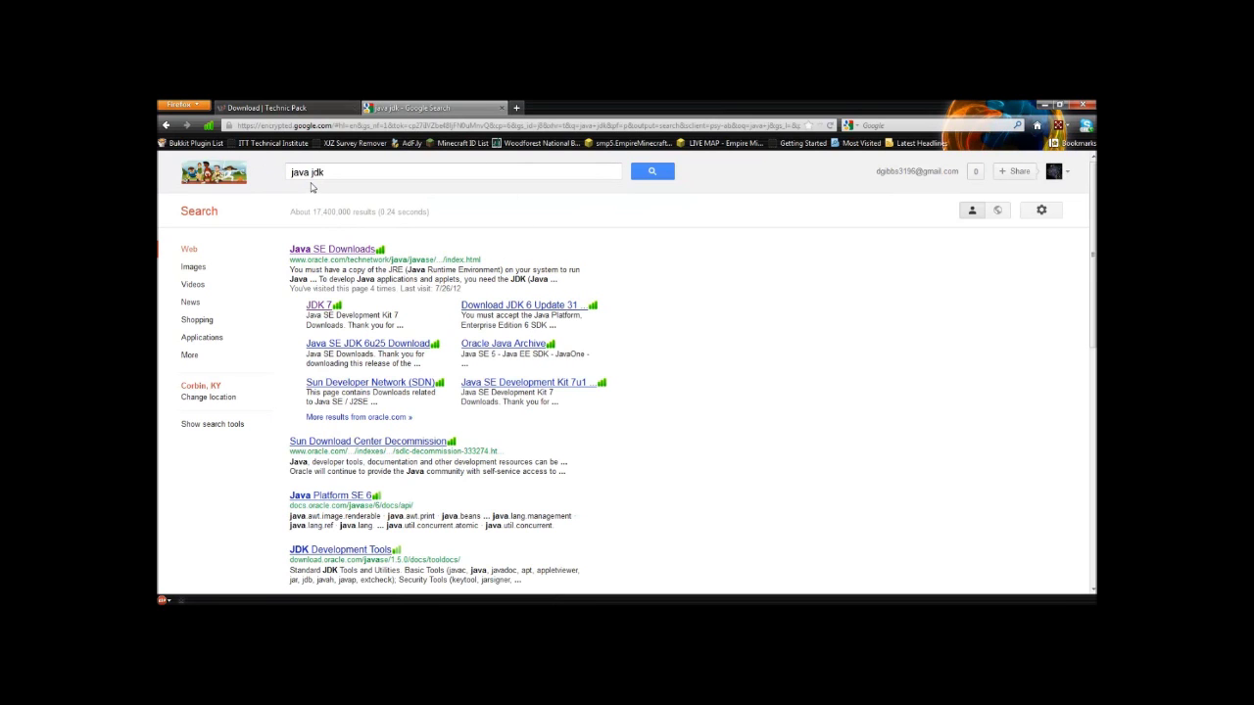
# - Open the Java SE Downloads result and follow the JDK download for Java SE 7u5
pyautogui.click(331, 250)
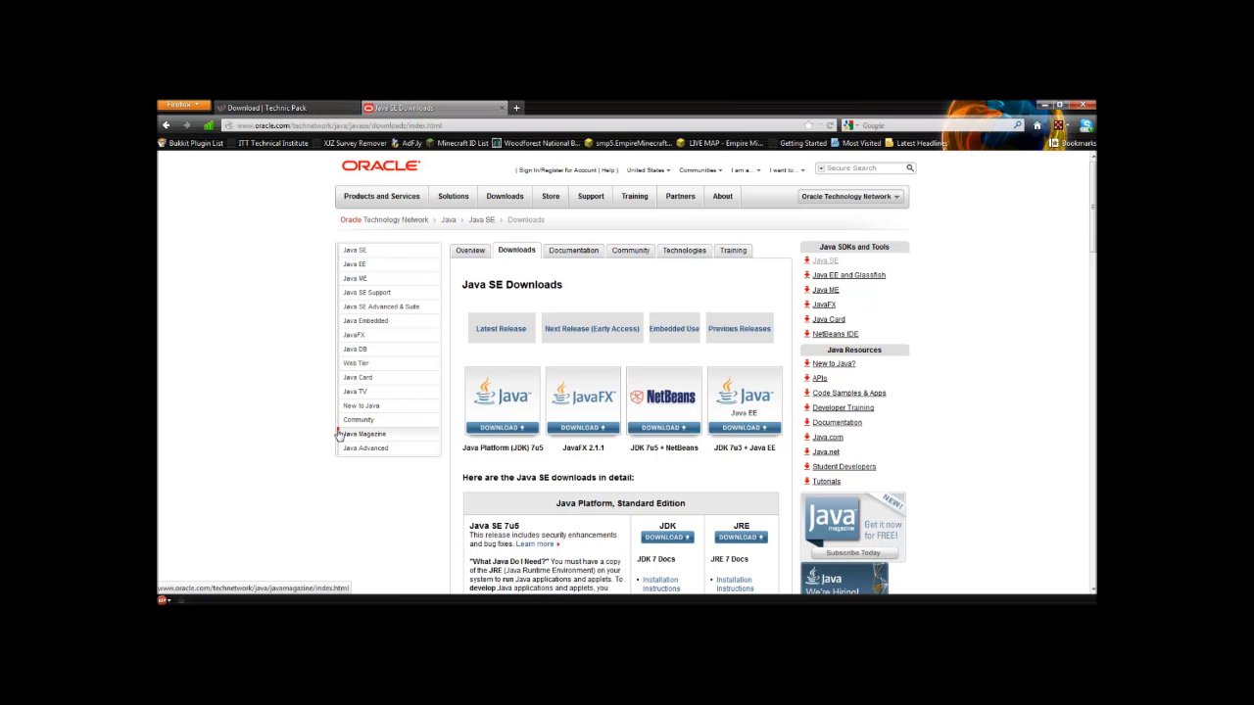
pyautogui.scroll(-2, 333, 431)
pyautogui.scroll(-4, 331, 431)
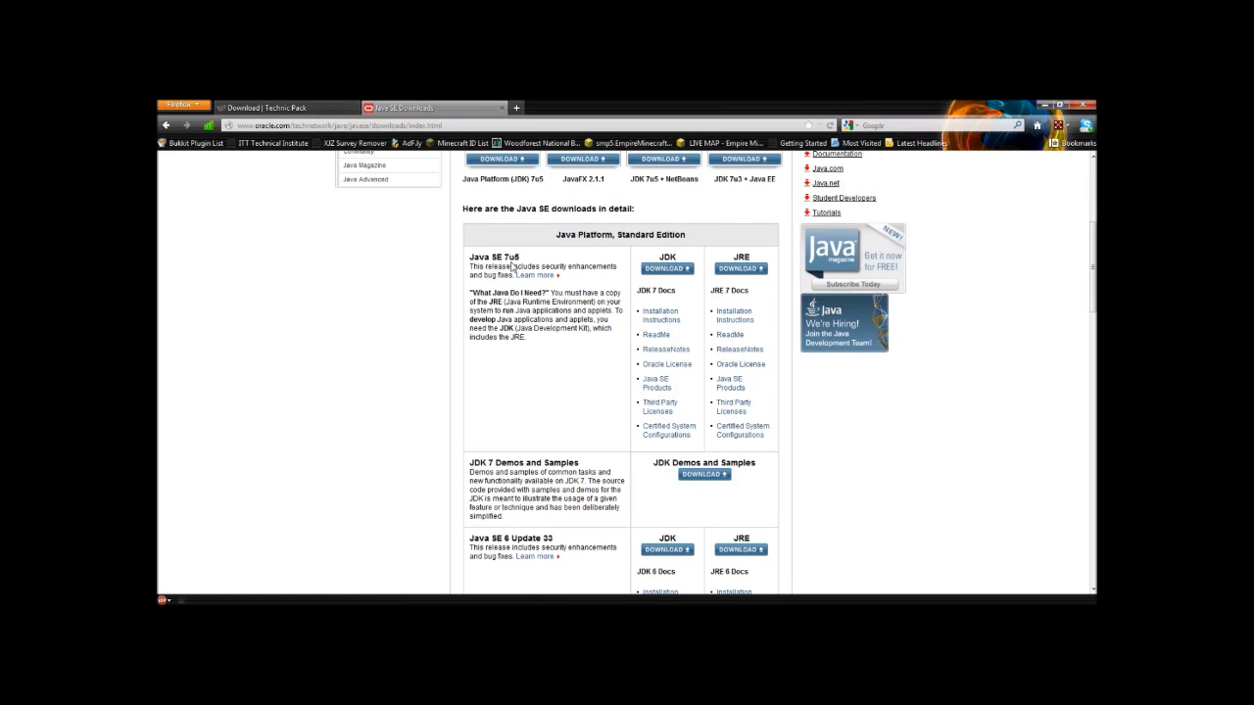
pyautogui.click(667, 269)
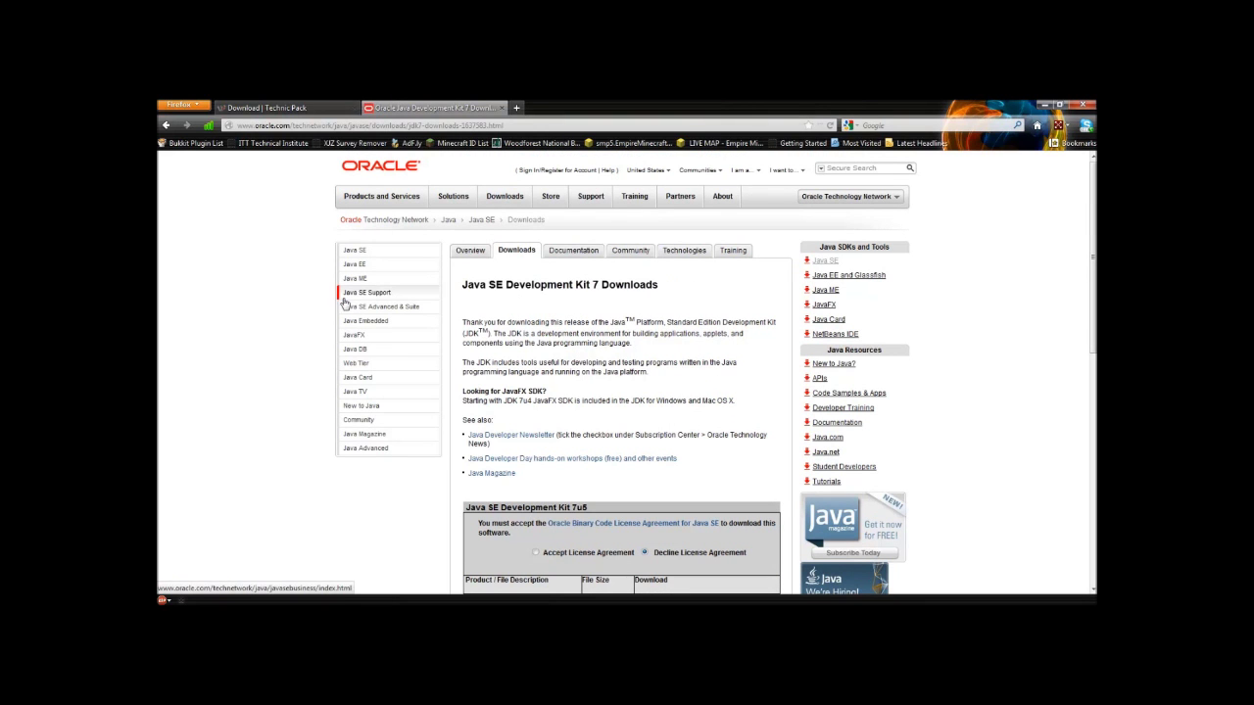
# - Accept the license agreement for Java SE Development Kit 7u5 and bring its Windows downloads into view
pyautogui.scroll(-5, 373, 313)
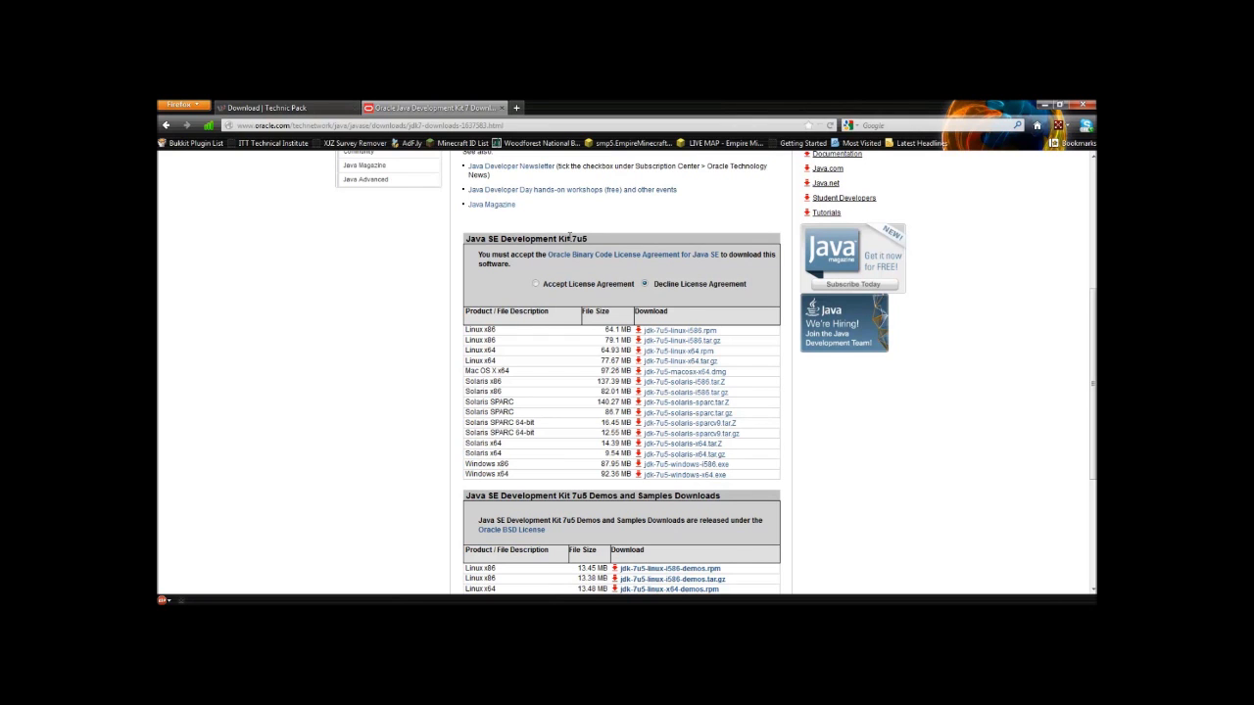
pyautogui.click(535, 284)
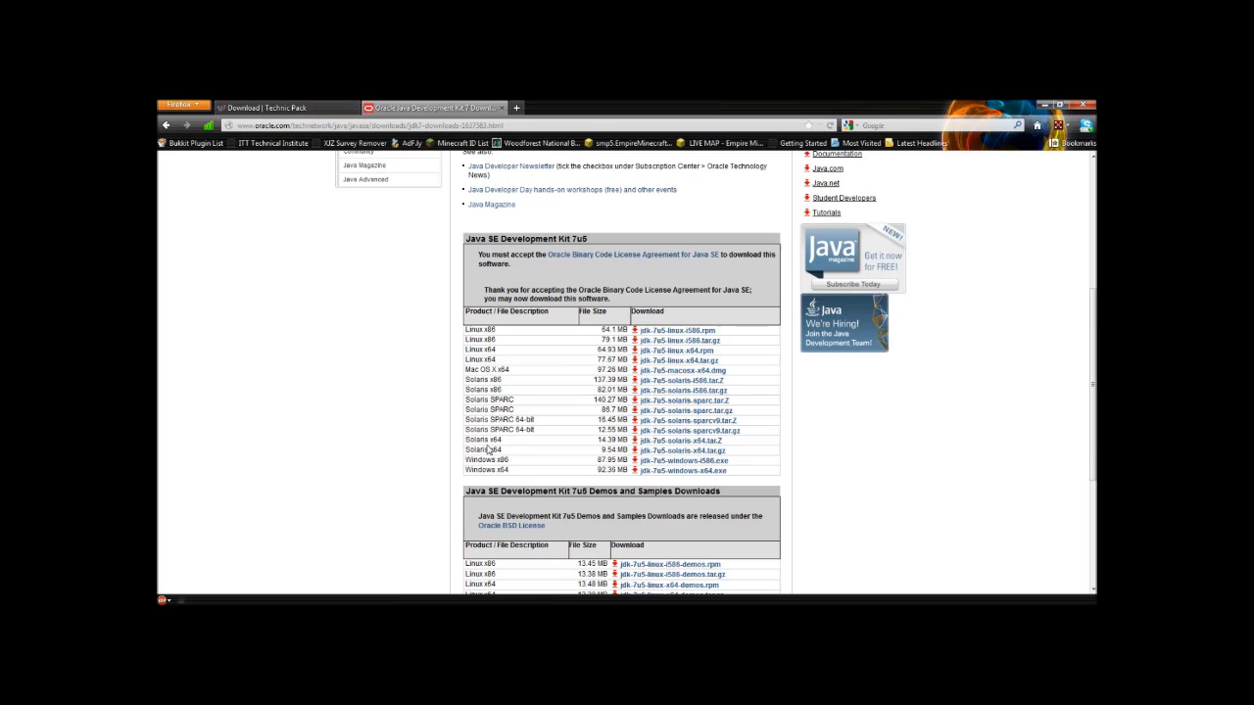
pyautogui.scroll(-2, 540, 407)
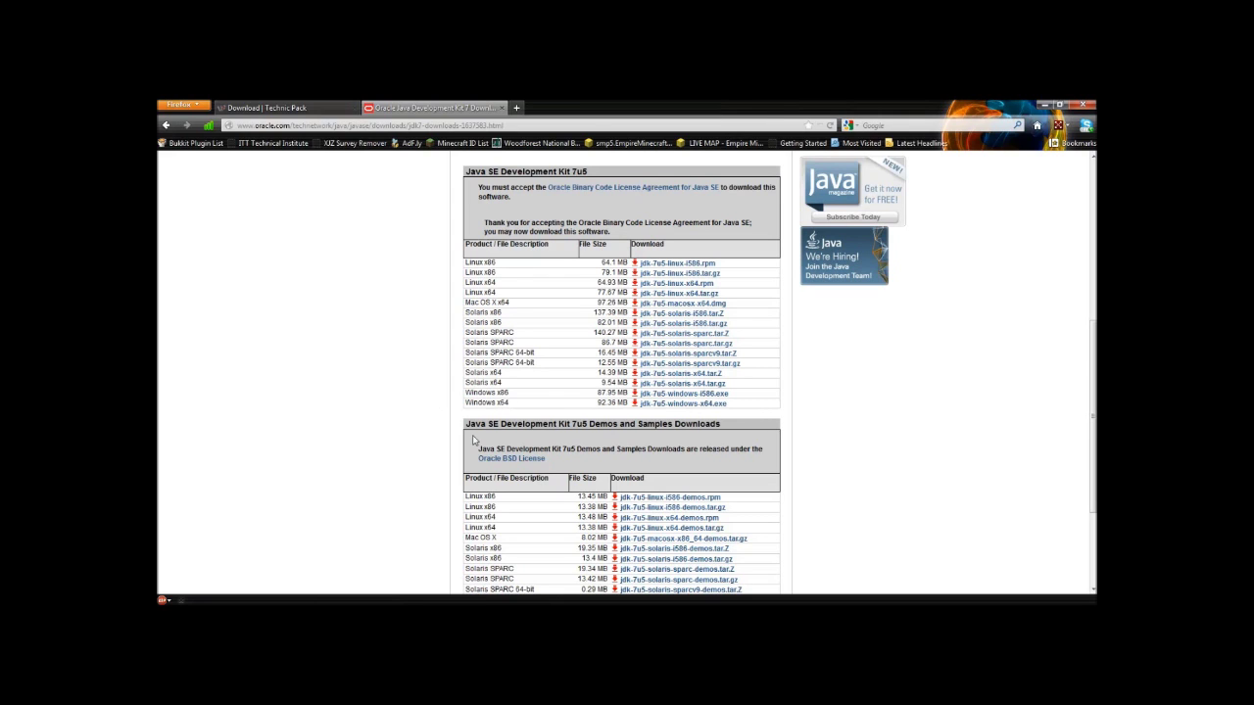
# - Check the computer's system type in the Windows system properties and close the window
pyautogui.click(167, 599)
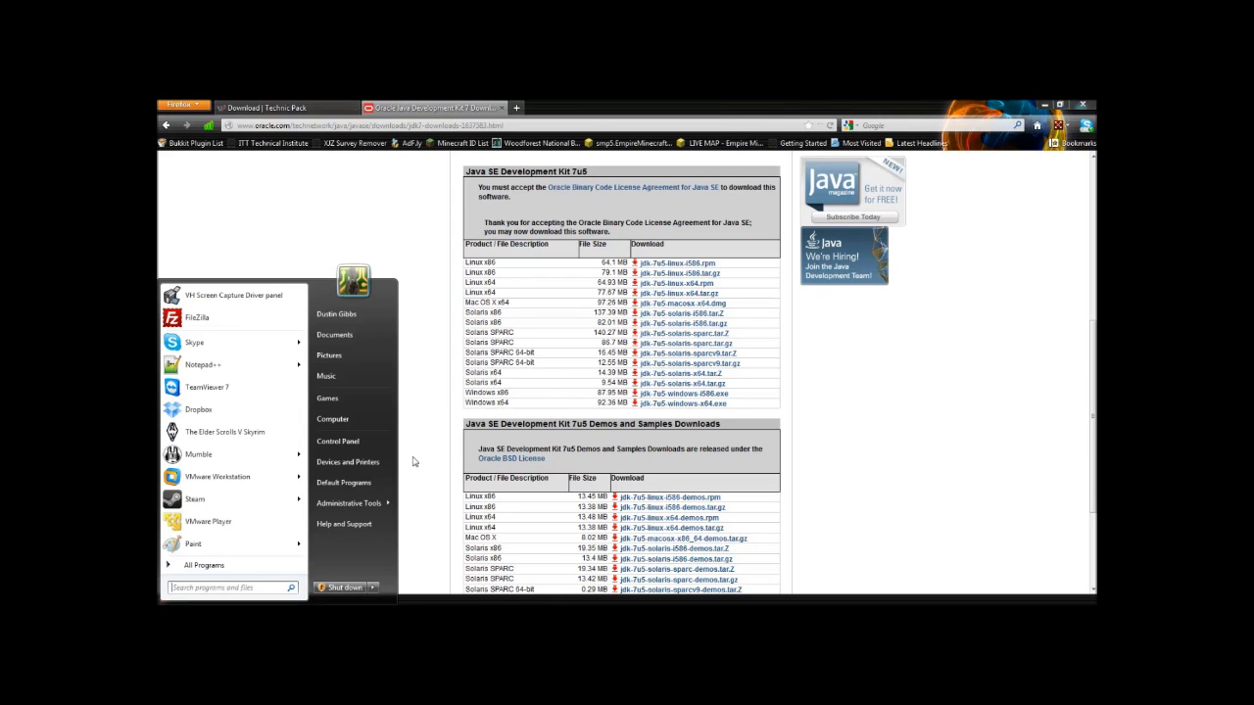
pyautogui.rightClick(354, 422)
pyautogui.click(391, 522)
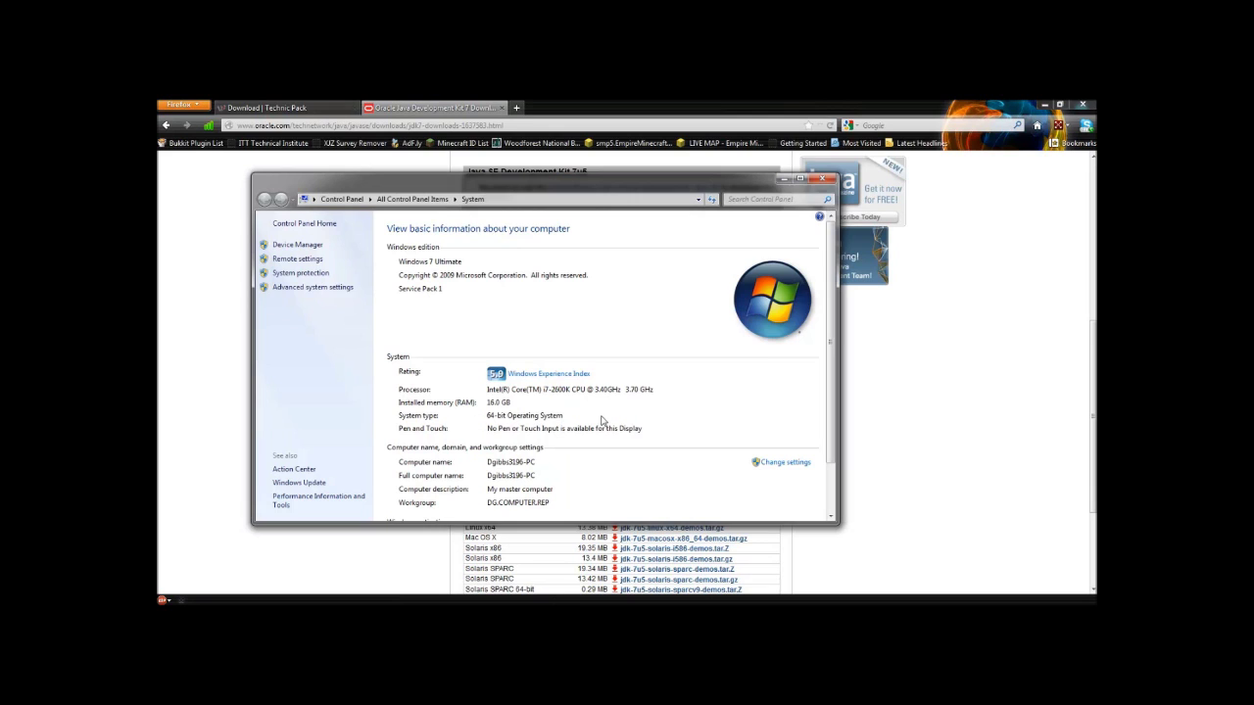
pyautogui.click(823, 179)
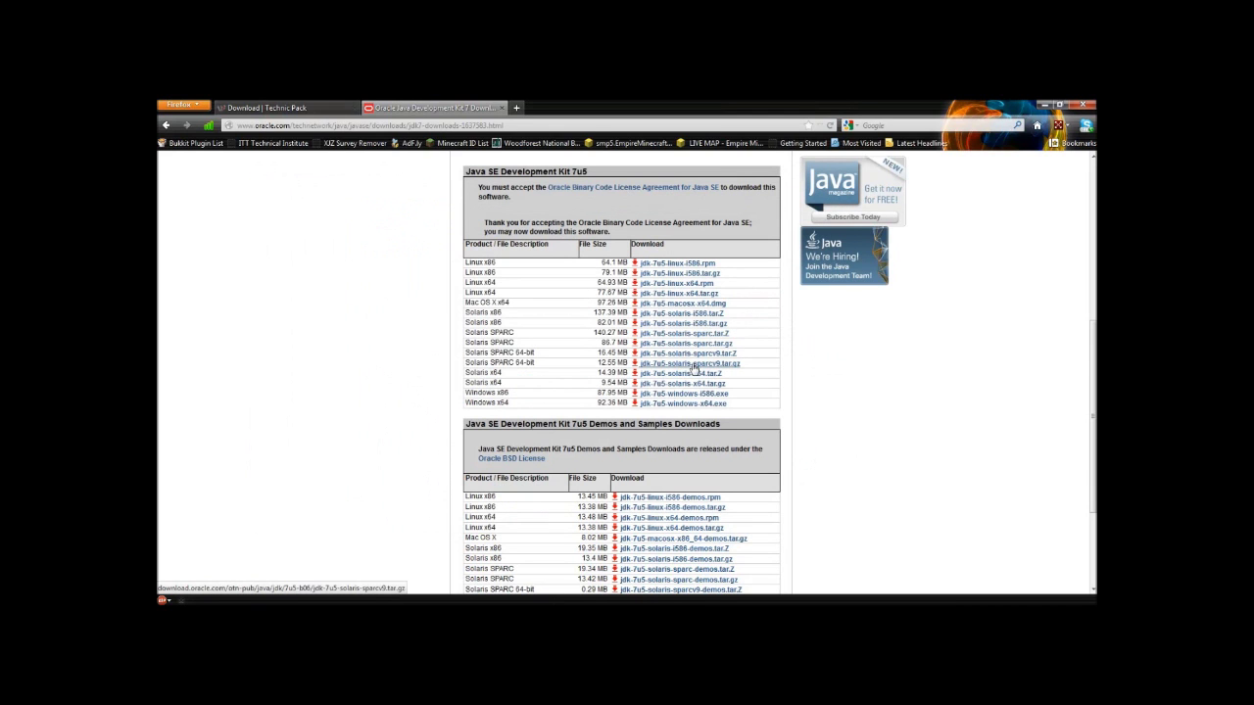
# - Request the Windows x64 installer jdk-7u5-windows-x64.exe and cancel the save prompt
pyautogui.click(659, 410)
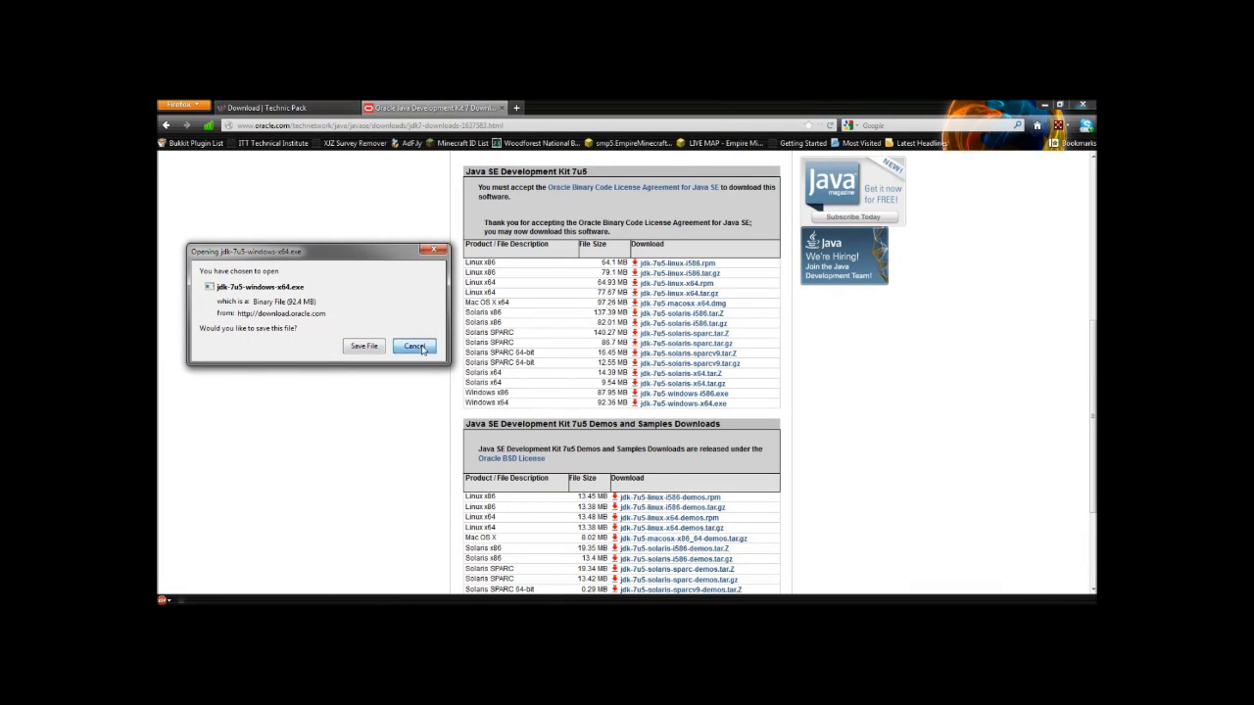
pyautogui.click(412, 348)
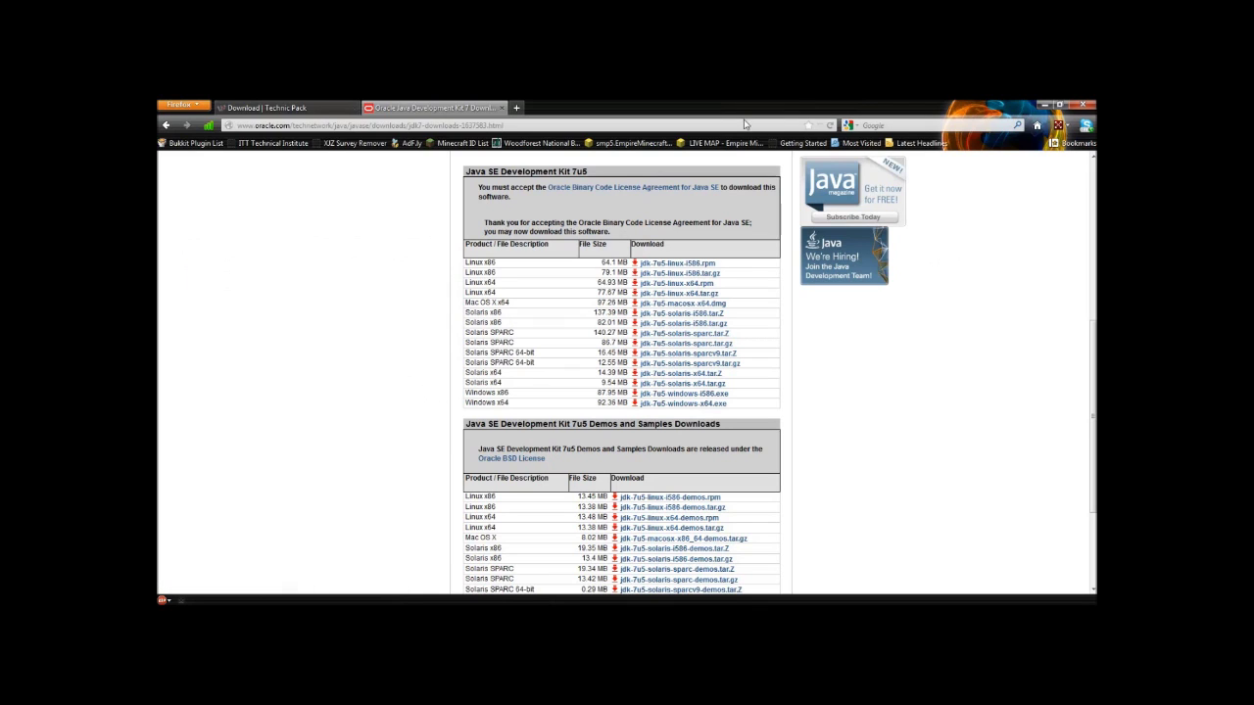
# - Minimize the browser, run the downloaded Technic Launcher JAR from the desktop and reposition its window
pyautogui.click(1042, 104)
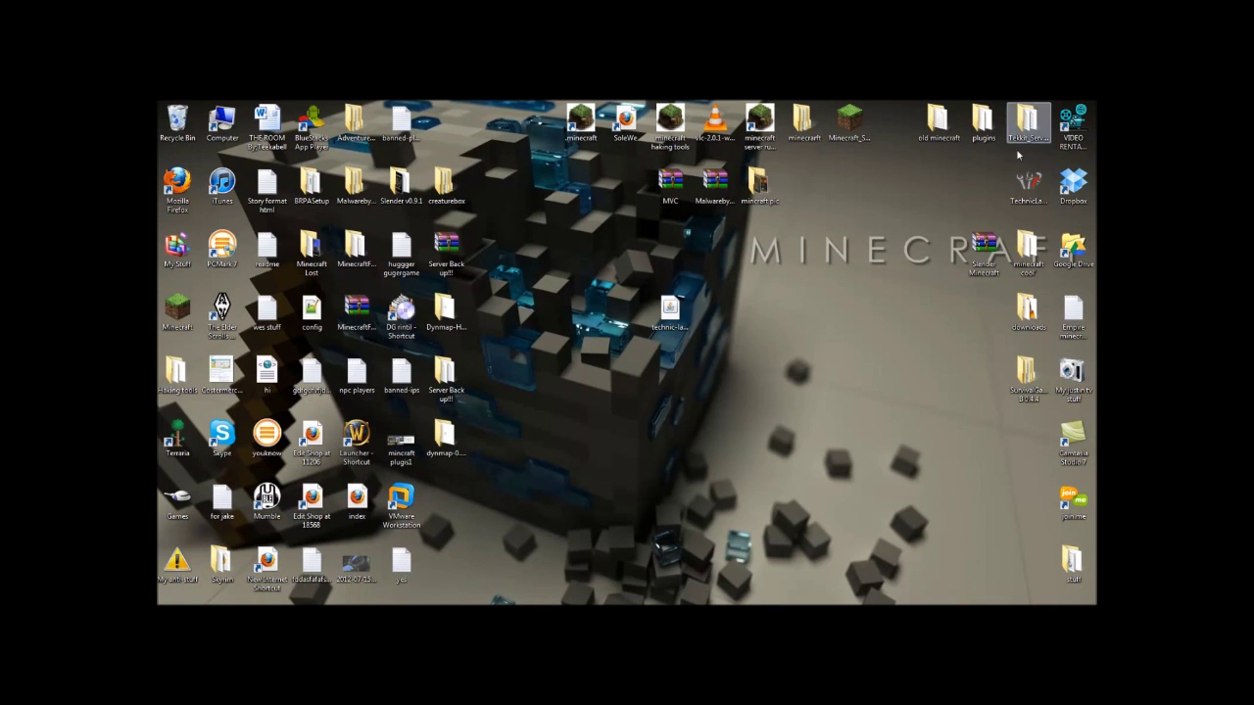
pyautogui.click(672, 319)
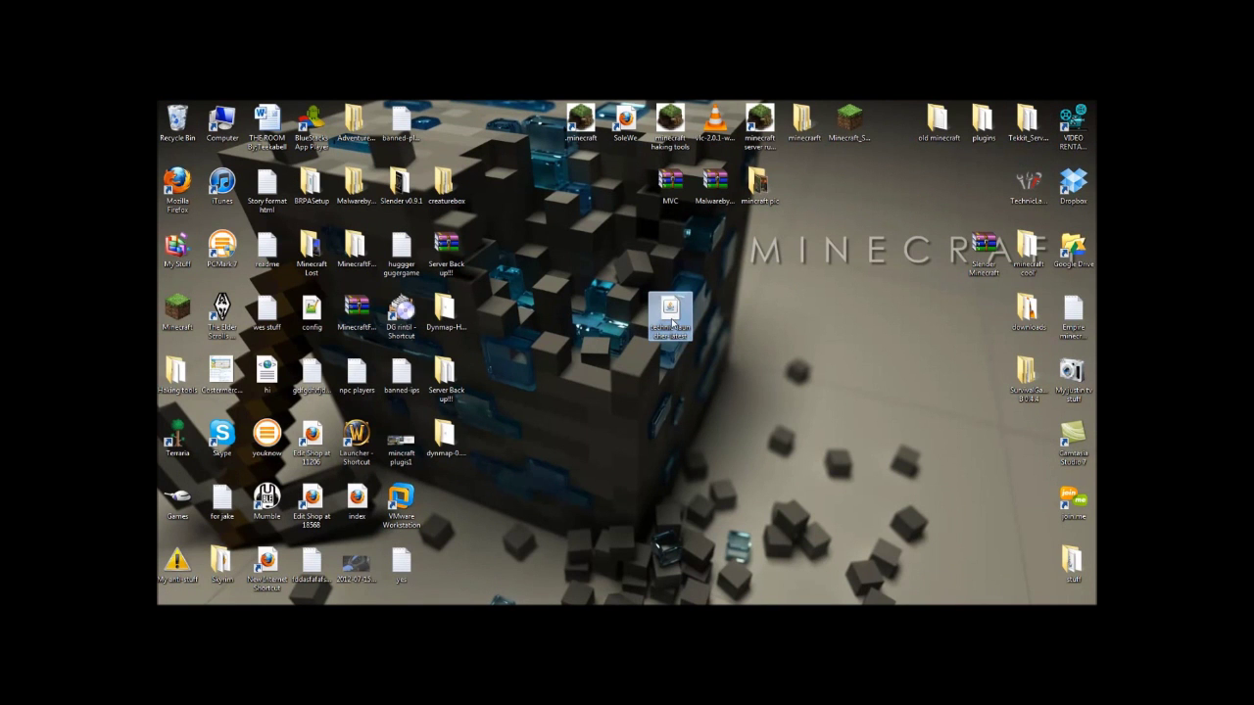
pyautogui.doubleClick(672, 320)
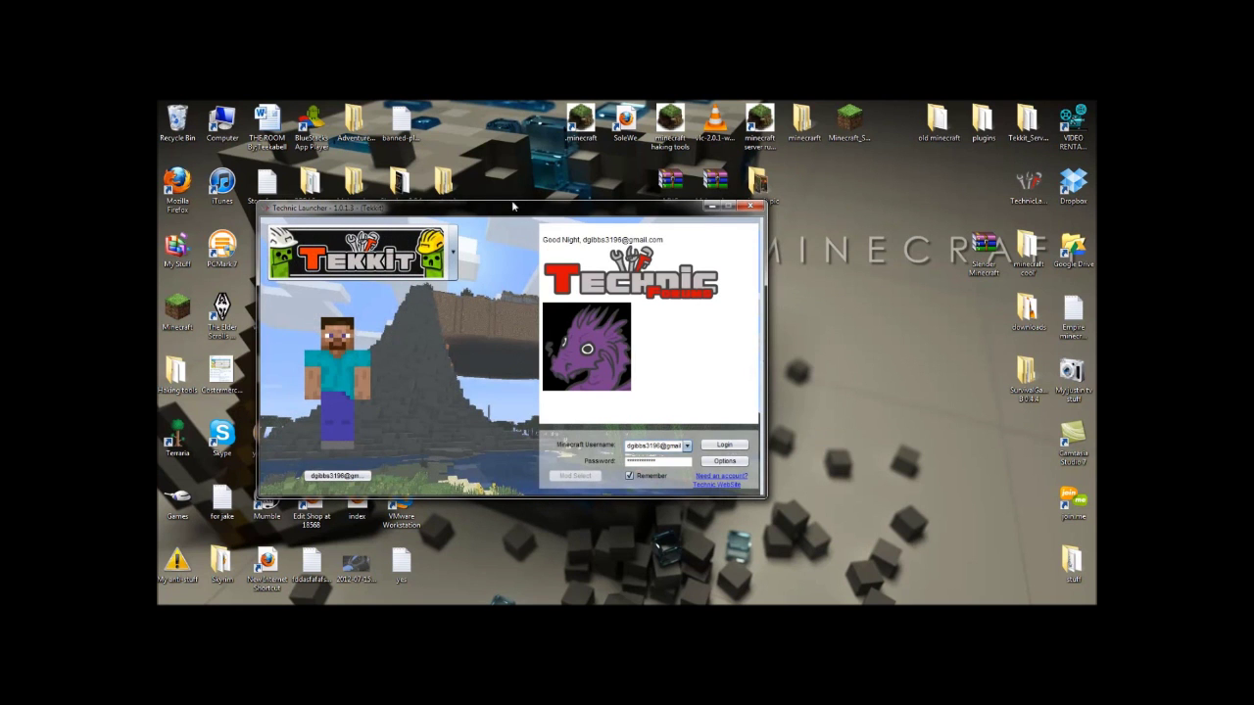
pyautogui.moveTo(494, 209); pyautogui.dragTo(620, 196)
# - Switch the launcher's selected modpack to Technic
pyautogui.click(568, 224)
pyautogui.click(554, 255)
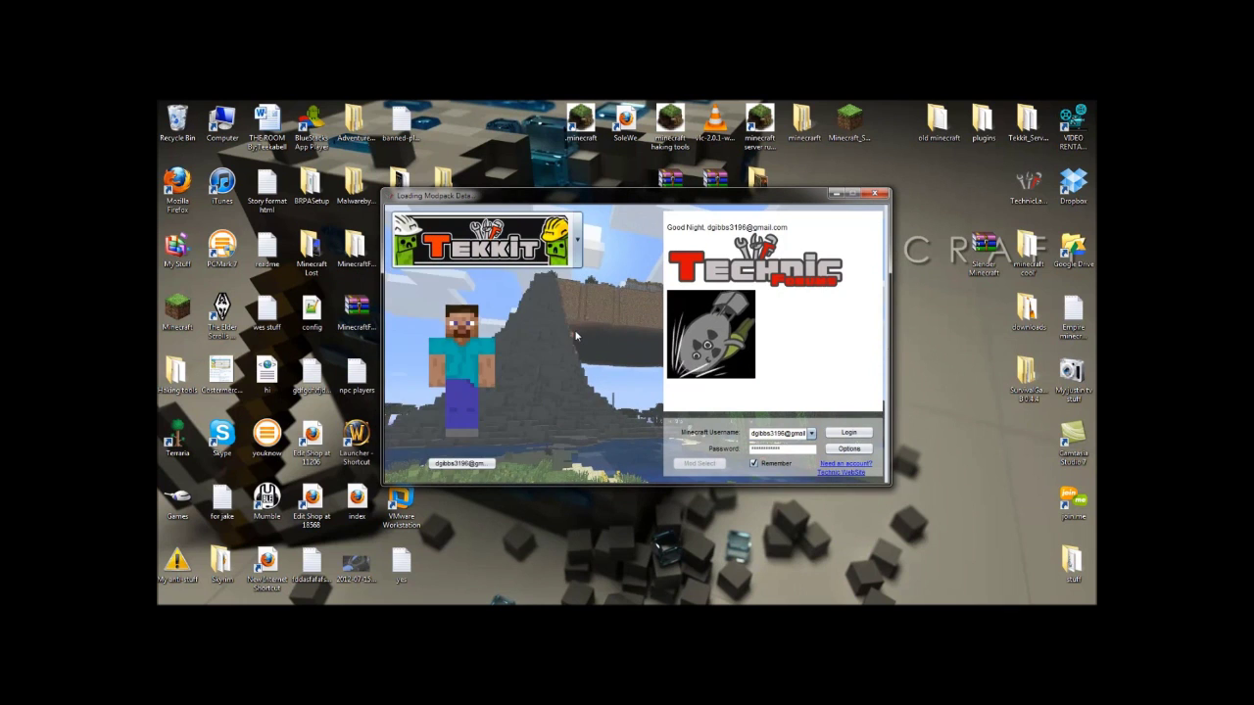
pyautogui.click(554, 260)
pyautogui.scroll(2, 557, 266)
pyautogui.click(559, 278)
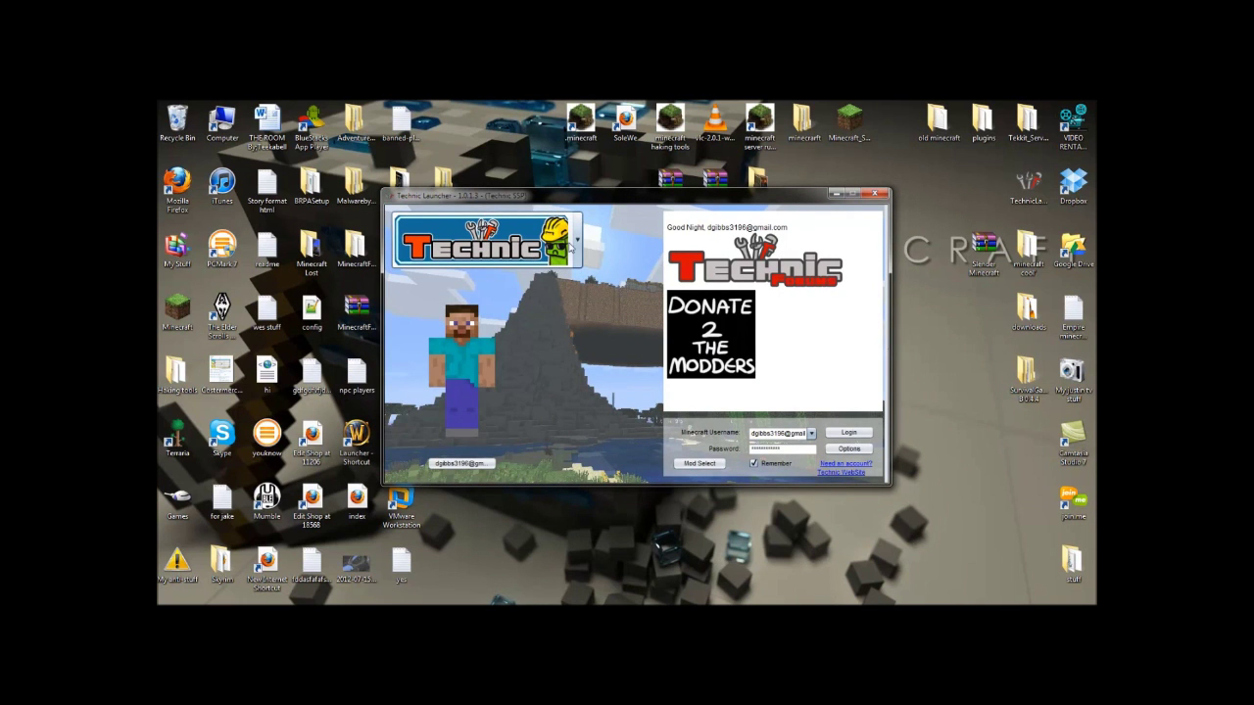
# - Look through the available modpacks, select Tekkit and log in with the remembered account to launch the game
pyautogui.click(576, 243)
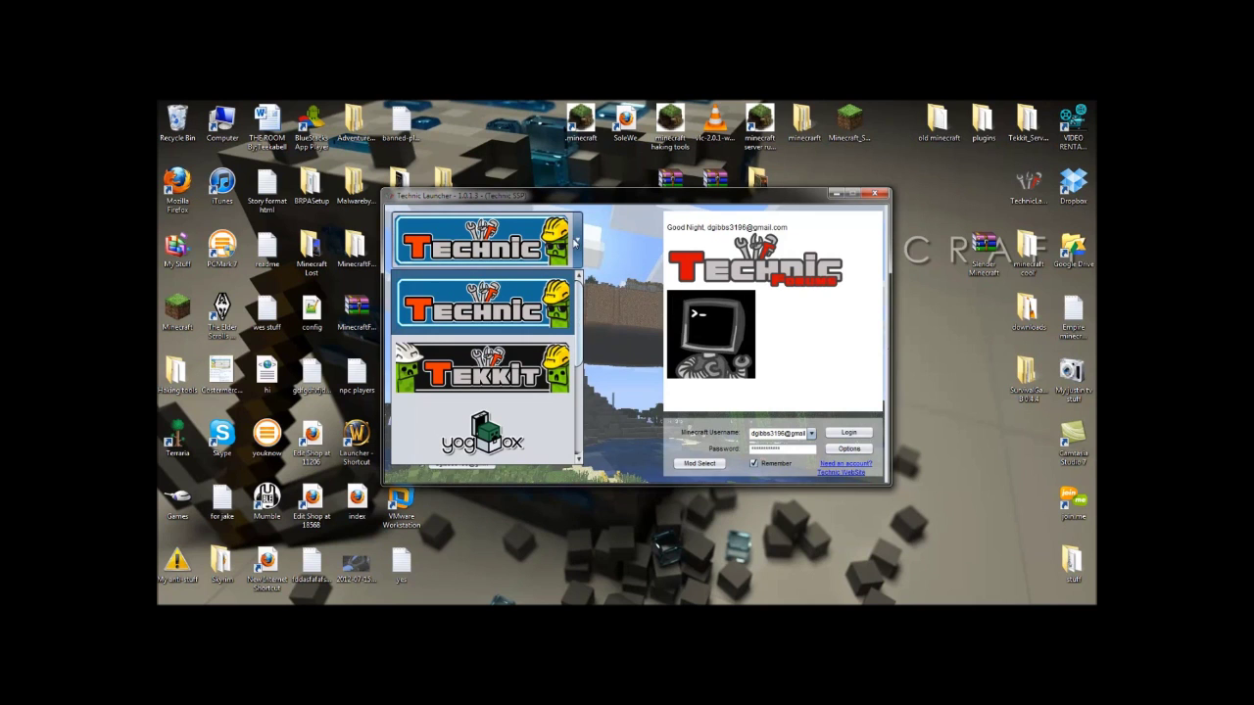
pyautogui.click(577, 244)
pyautogui.click(582, 242)
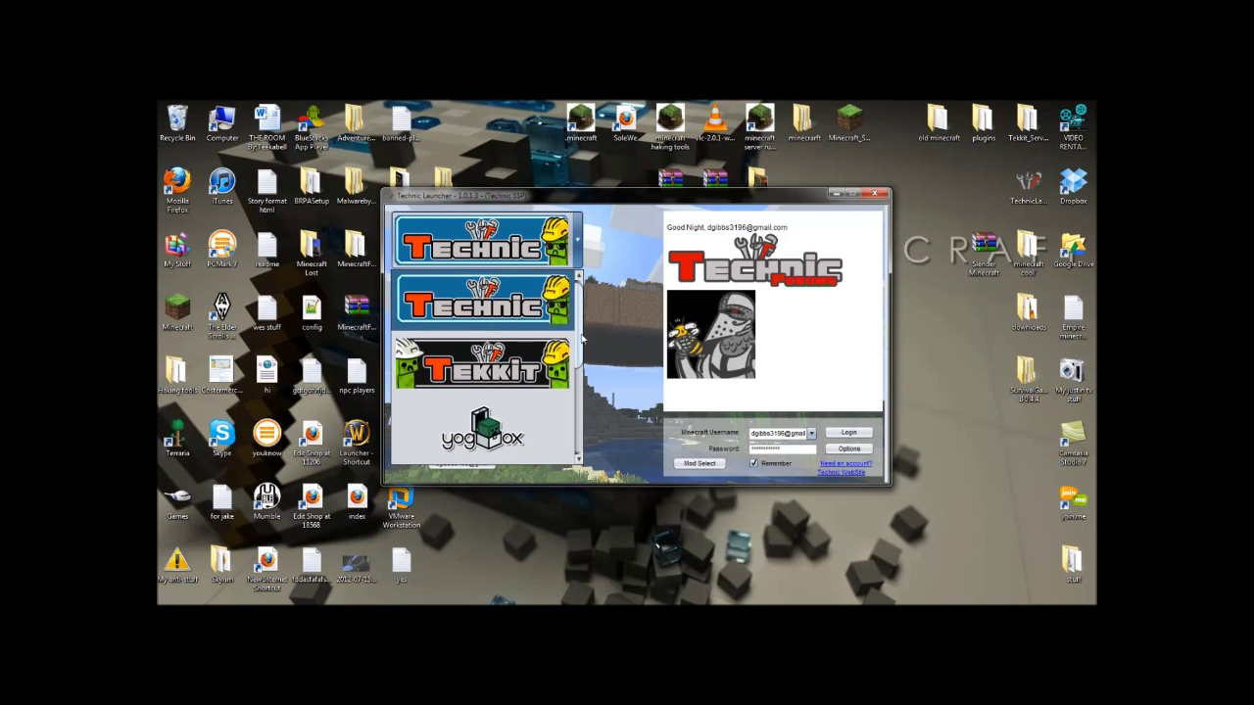
pyautogui.scroll(-1, 582, 354)
pyautogui.scroll(-4, 581, 373)
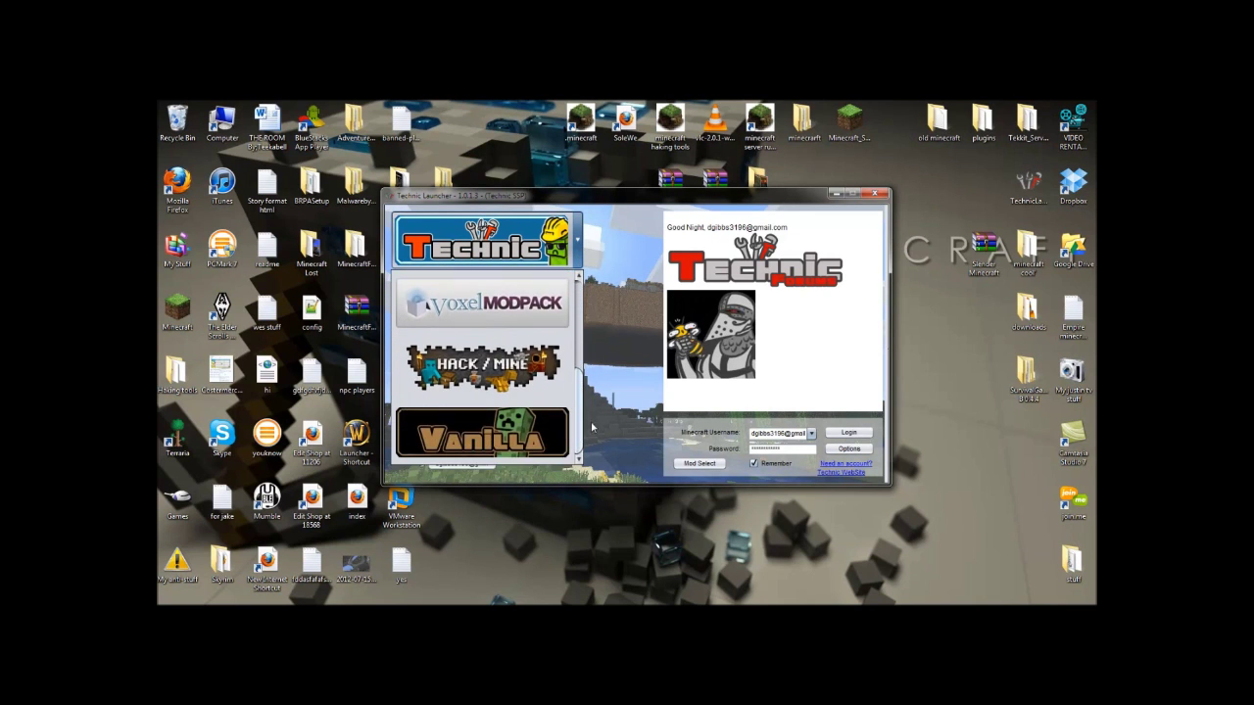
pyautogui.scroll(5, 578, 412)
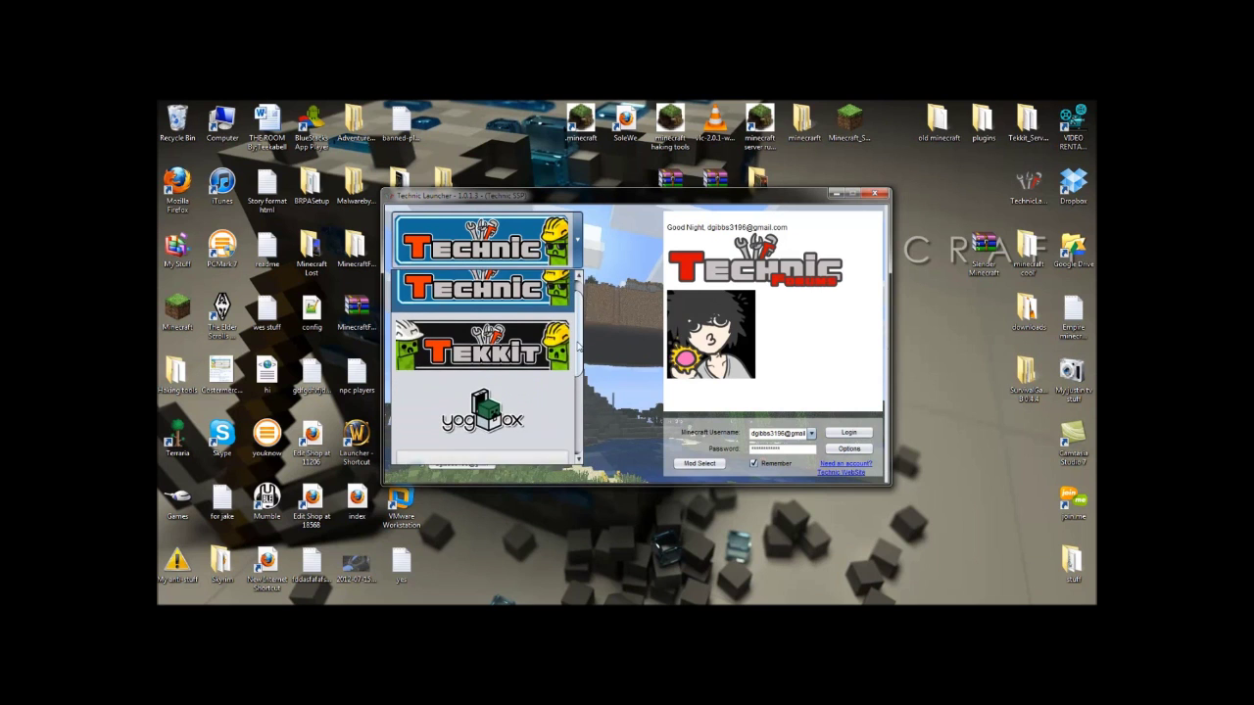
pyautogui.click(489, 370)
pyautogui.click(856, 436)
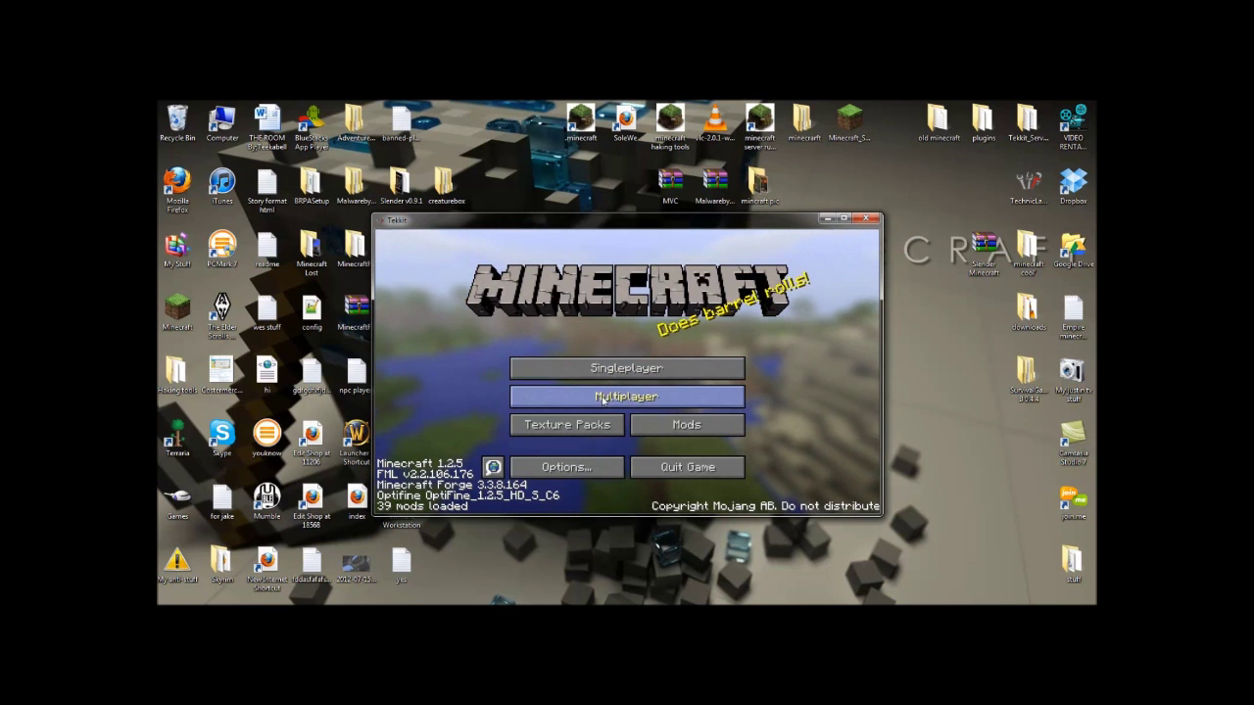
# - Load the existing single-player Creative Mode world named New World
pyautogui.click(614, 369)
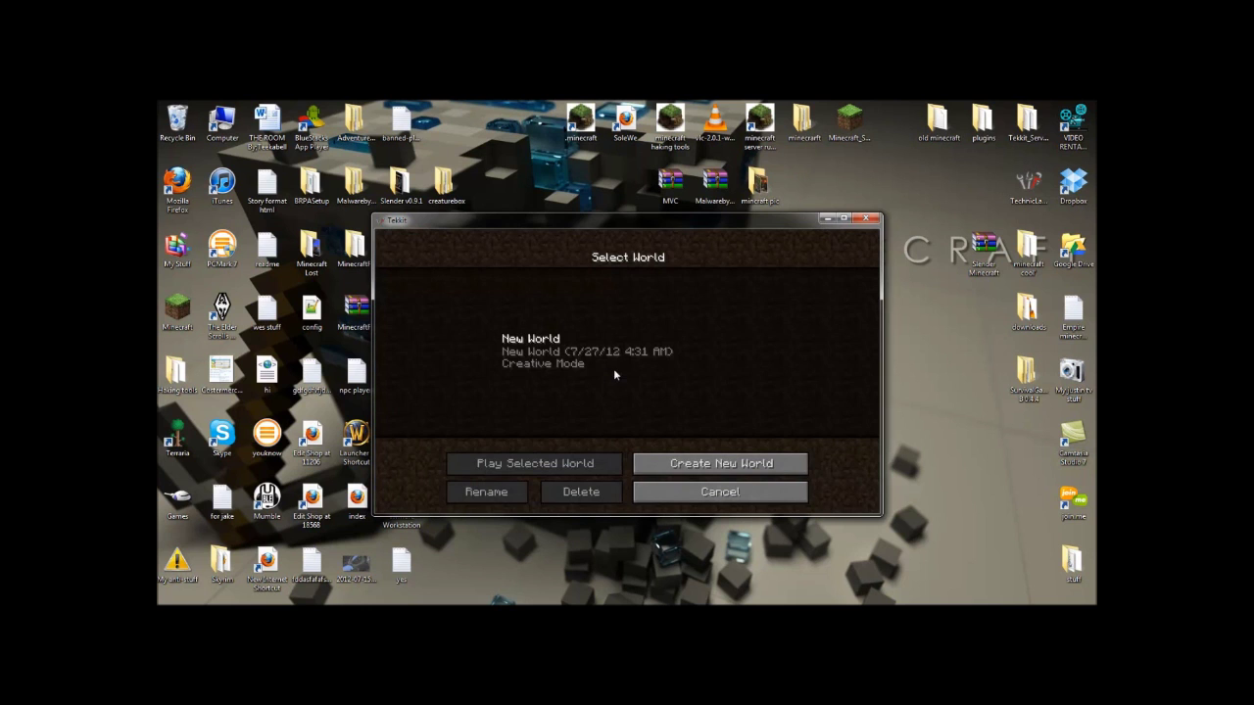
pyautogui.click(551, 356)
pyautogui.click(525, 462)
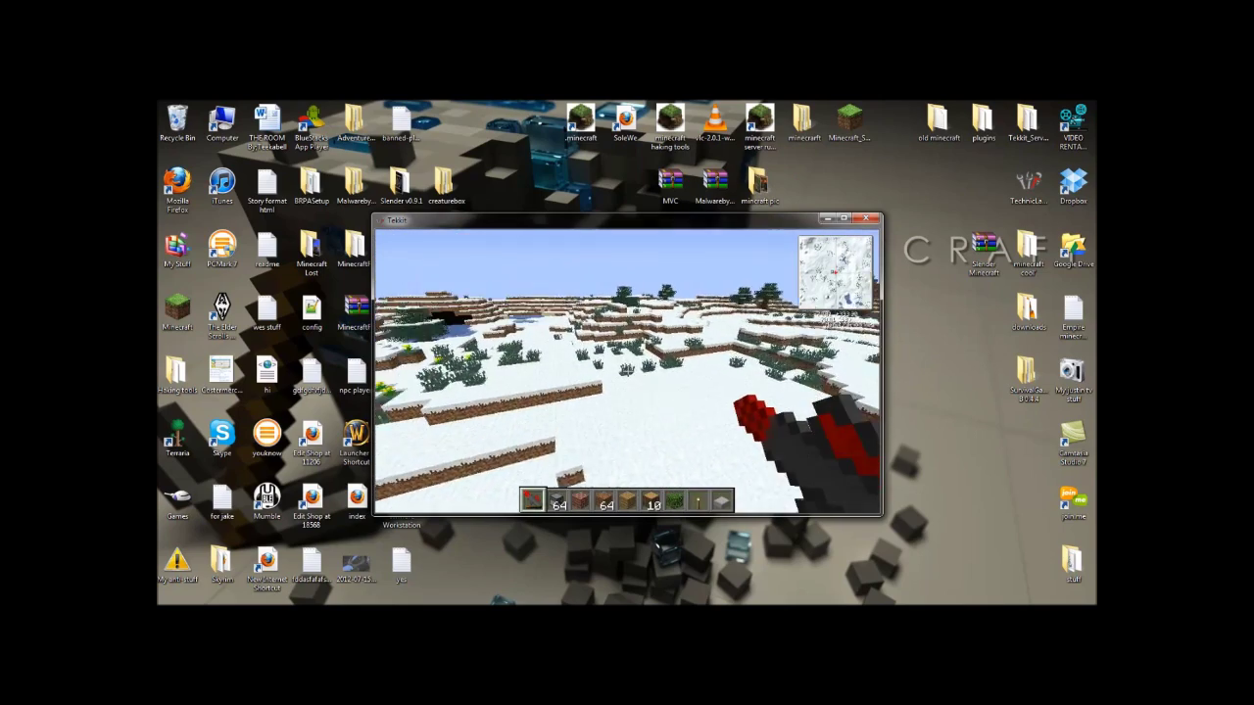
# - Move through the snowy world toward the pigs and fire the held red laser at them
pyautogui.press('w')
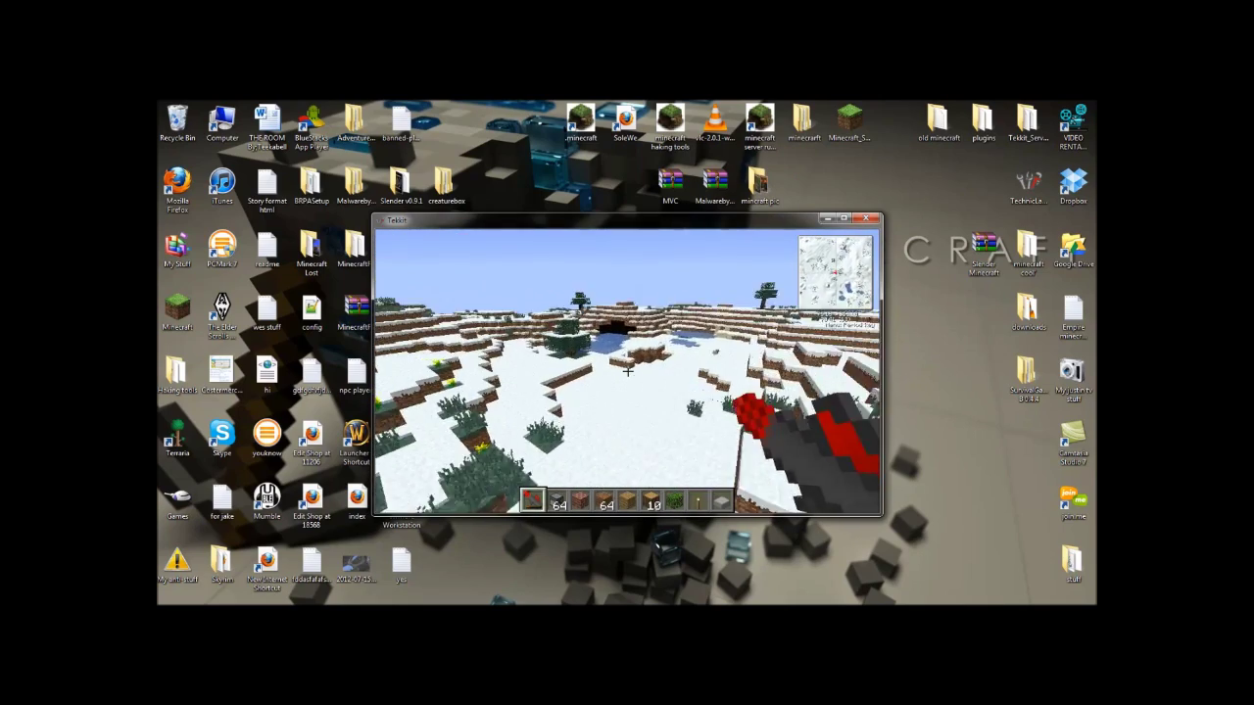
pyautogui.press('w')
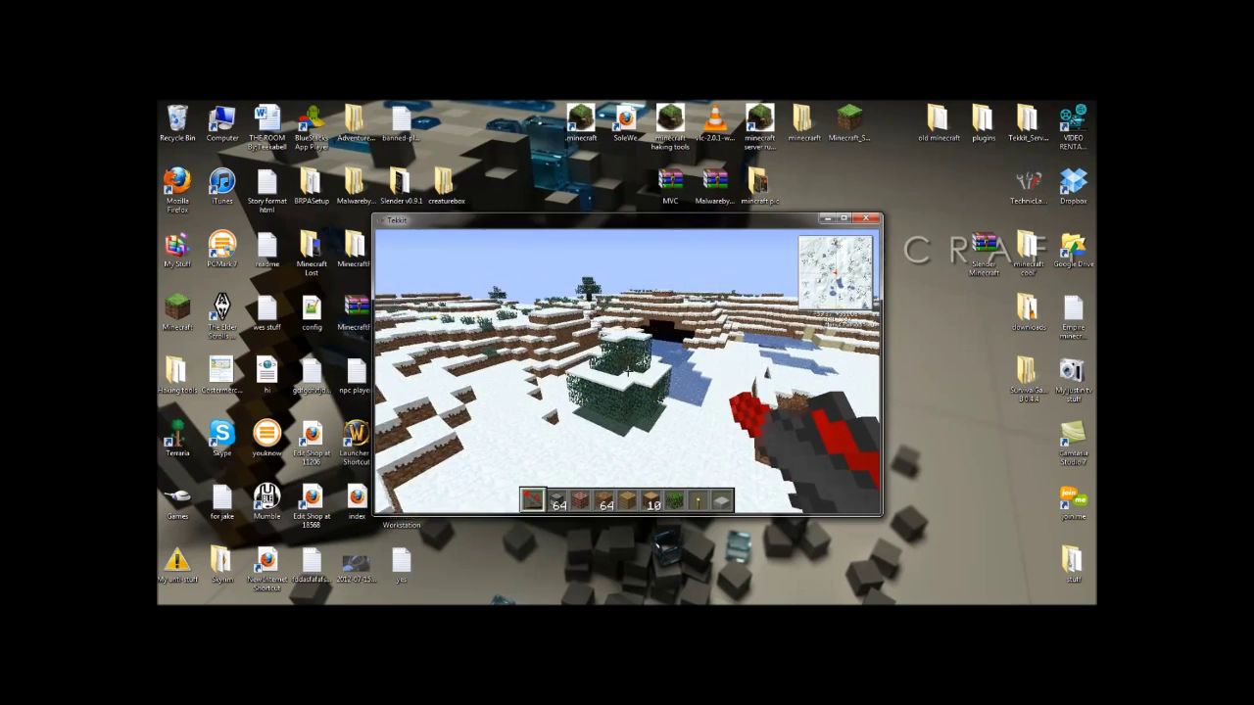
pyautogui.rightClick(627, 371)
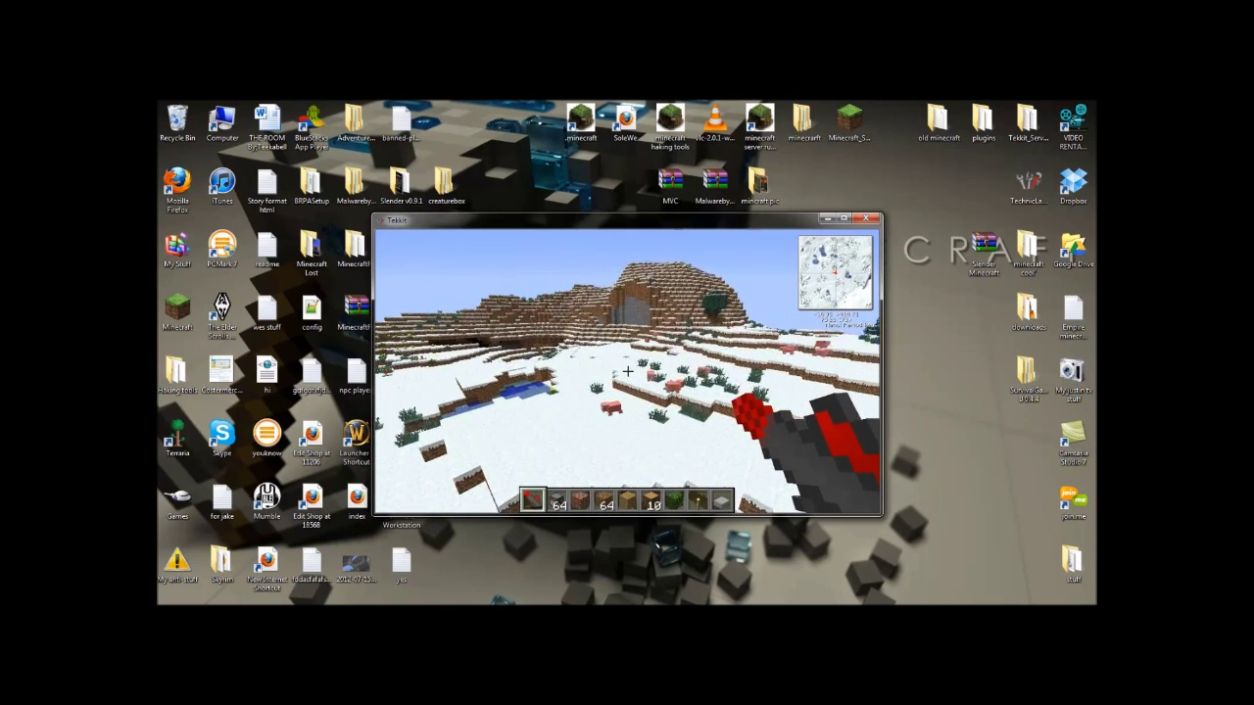
pyautogui.press('w')
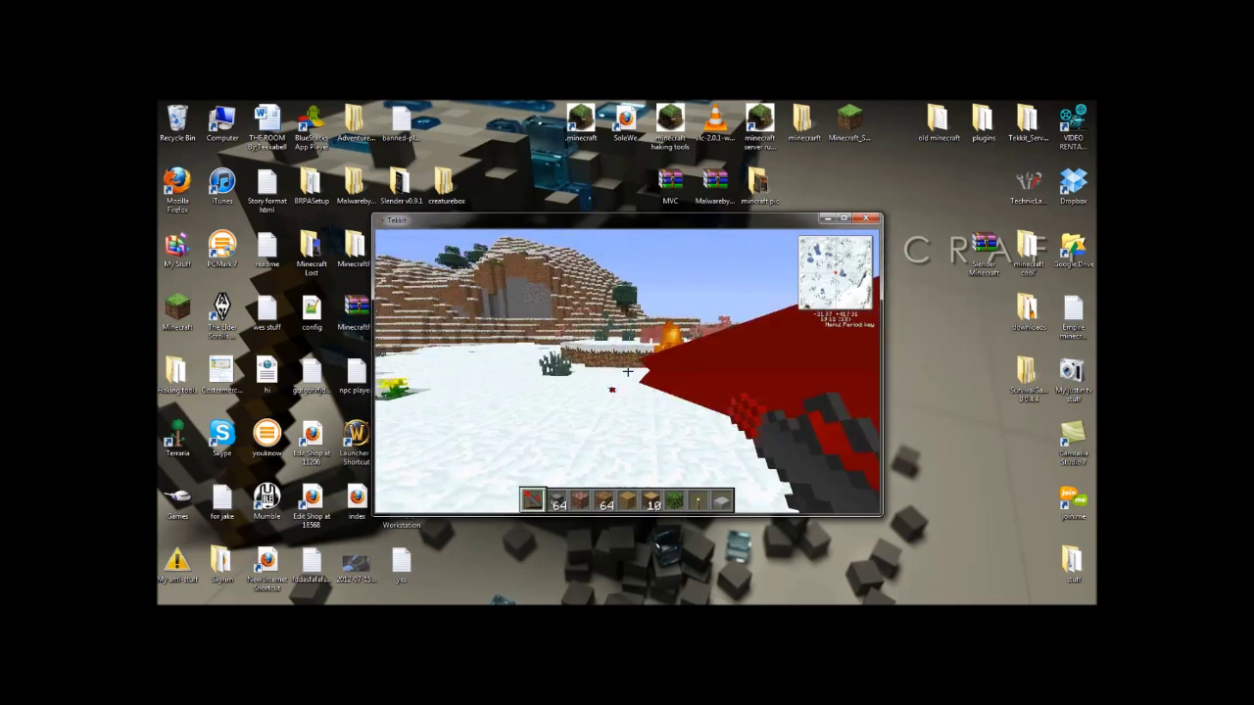
pyautogui.click(628, 371)
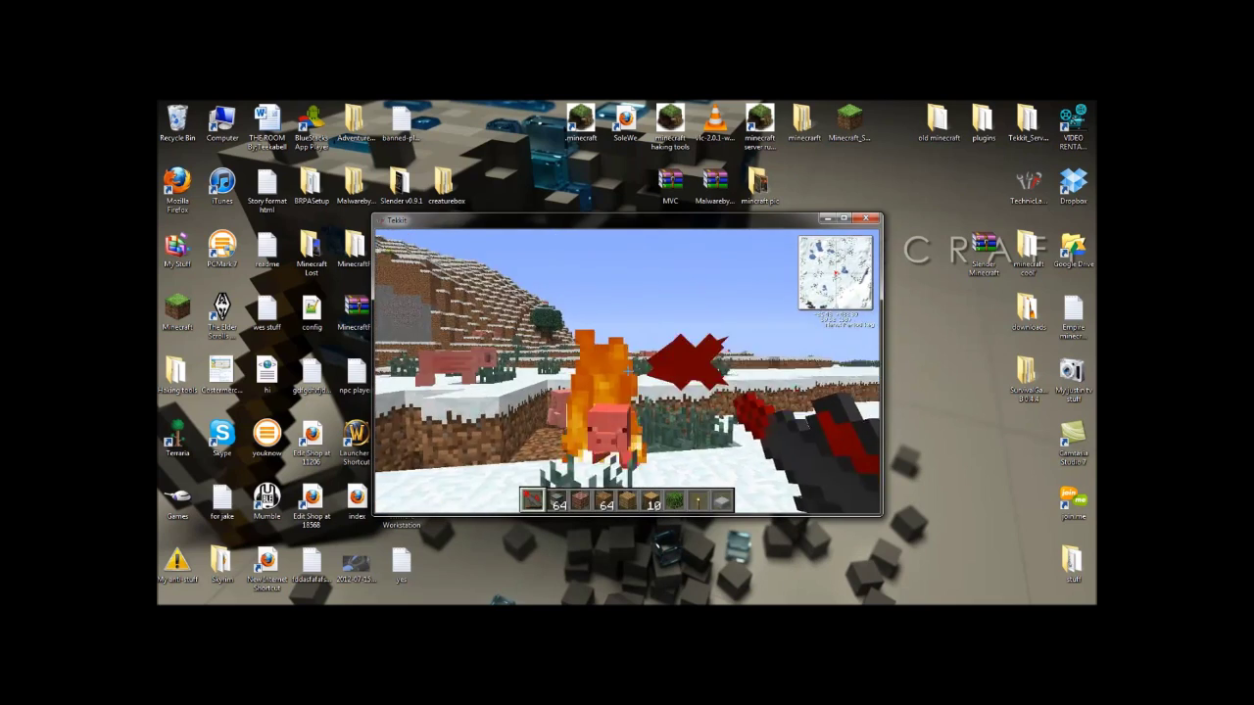
pyautogui.click(628, 371)
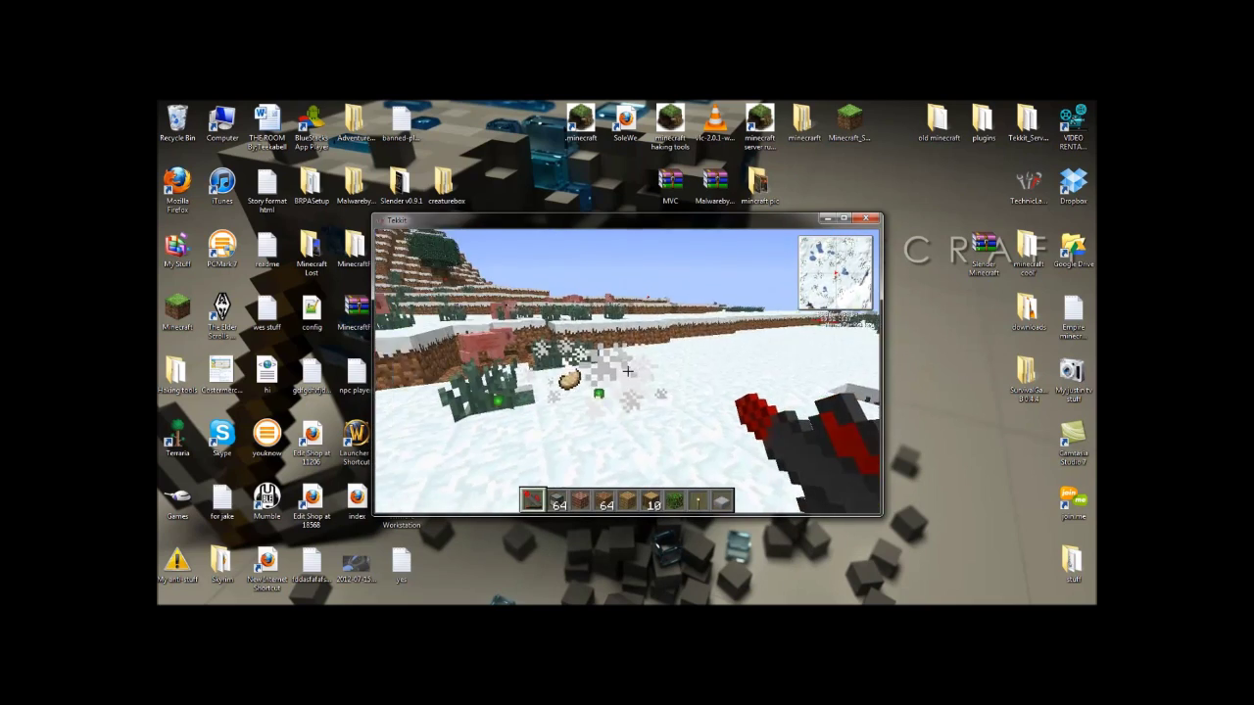
pyautogui.press('w')
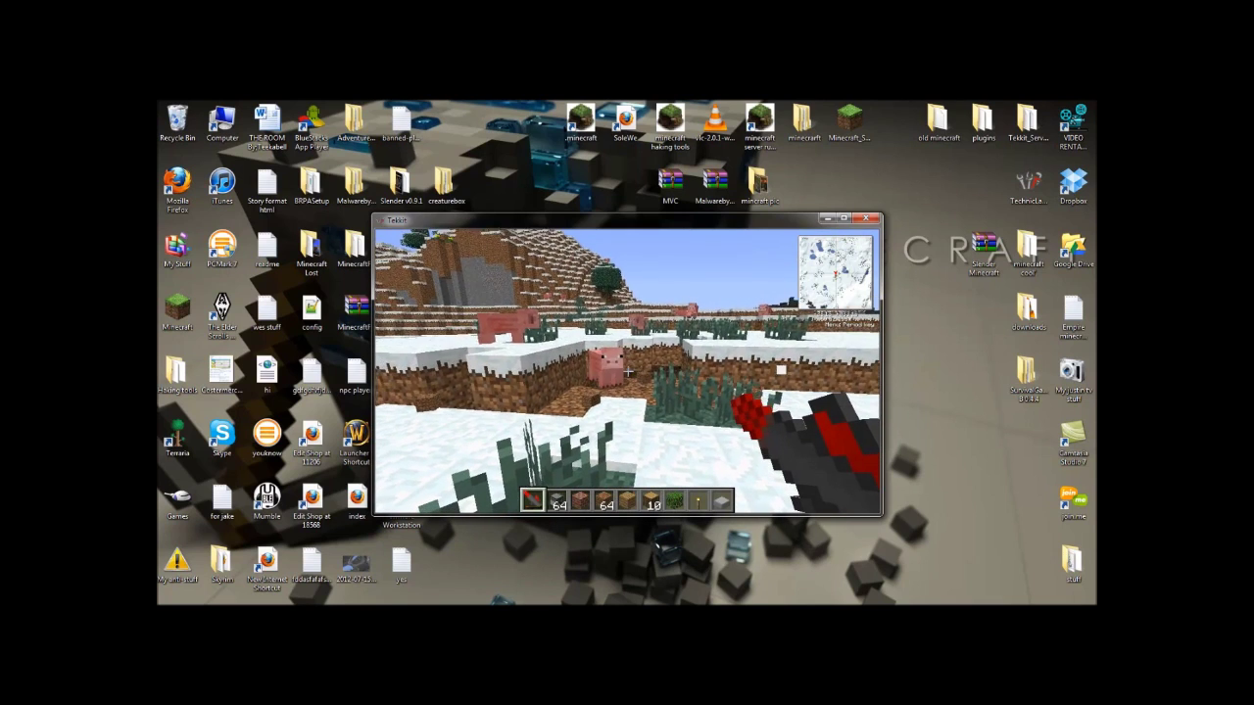
pyautogui.click(627, 372)
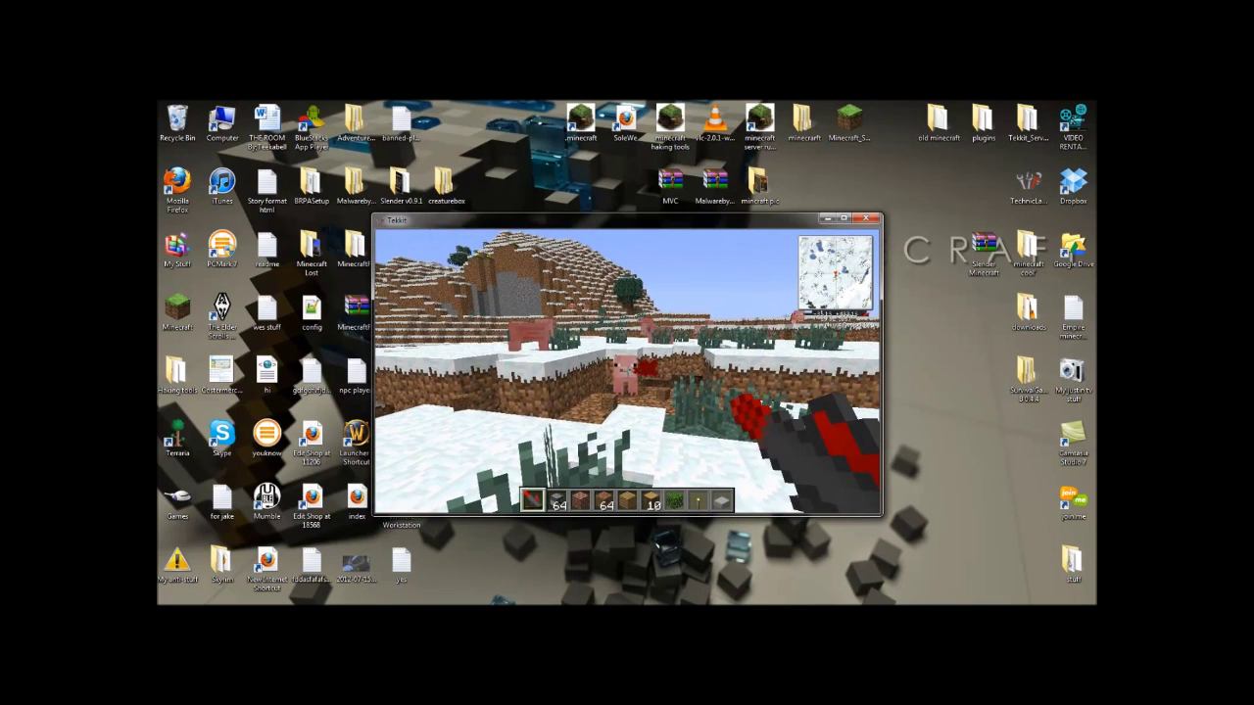
# - Fire the red laser at the pigs ahead, and look over the creative item selection
pyautogui.click(628, 372)
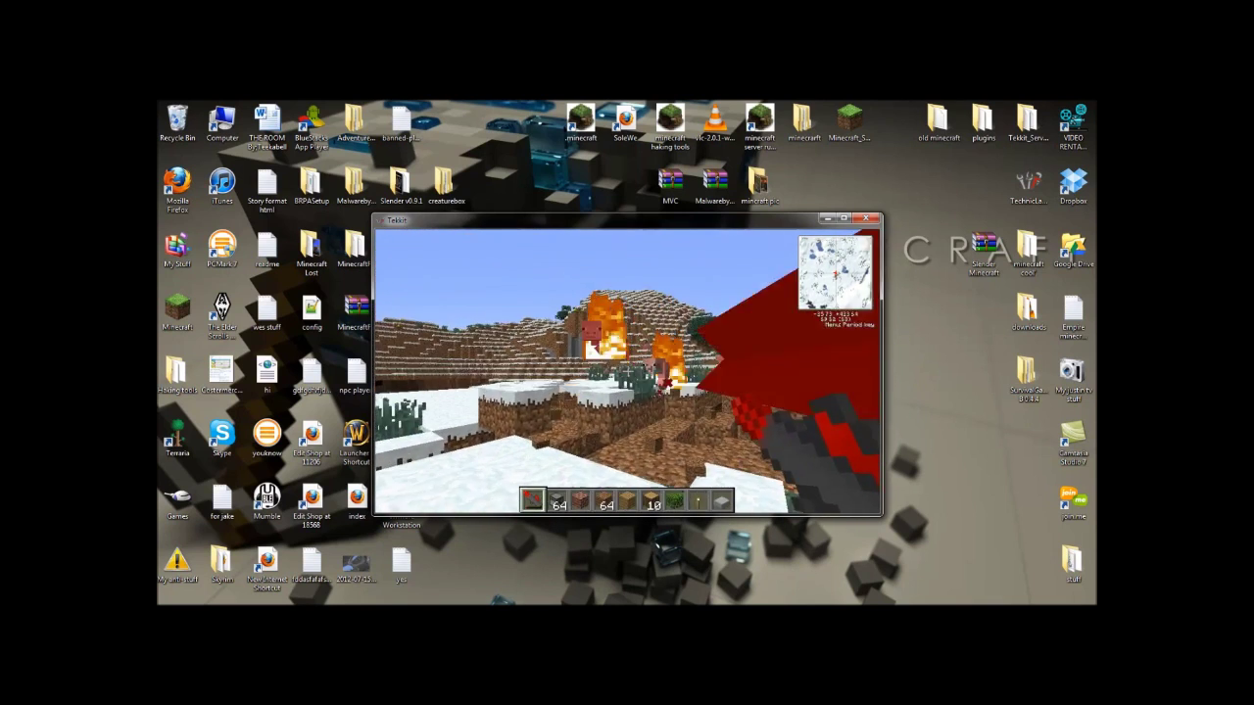
pyautogui.click(627, 372)
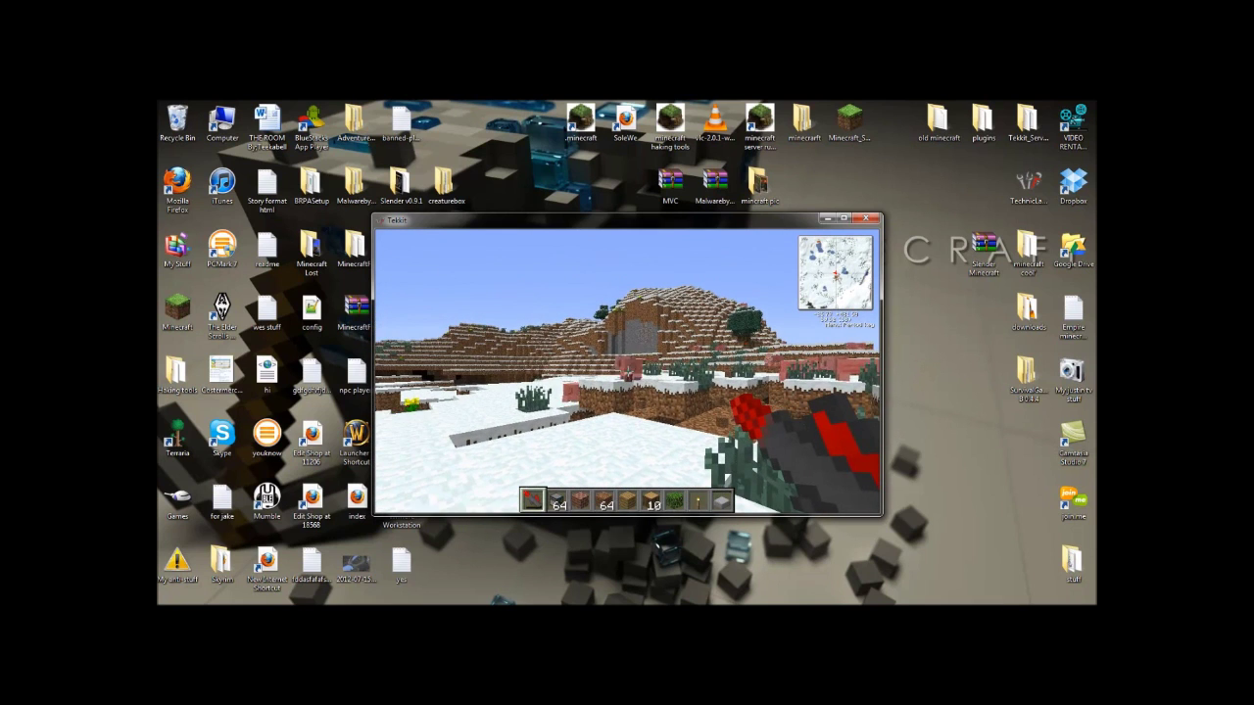
pyautogui.press('e')
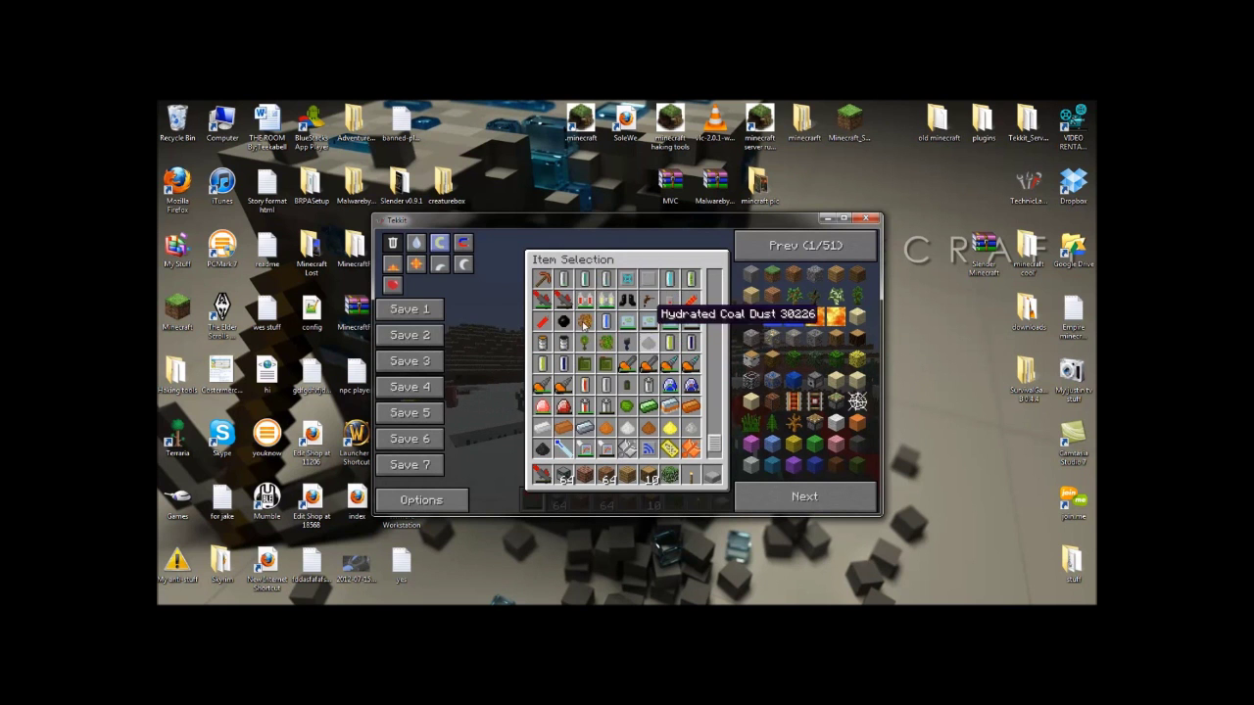
pyautogui.press('e')
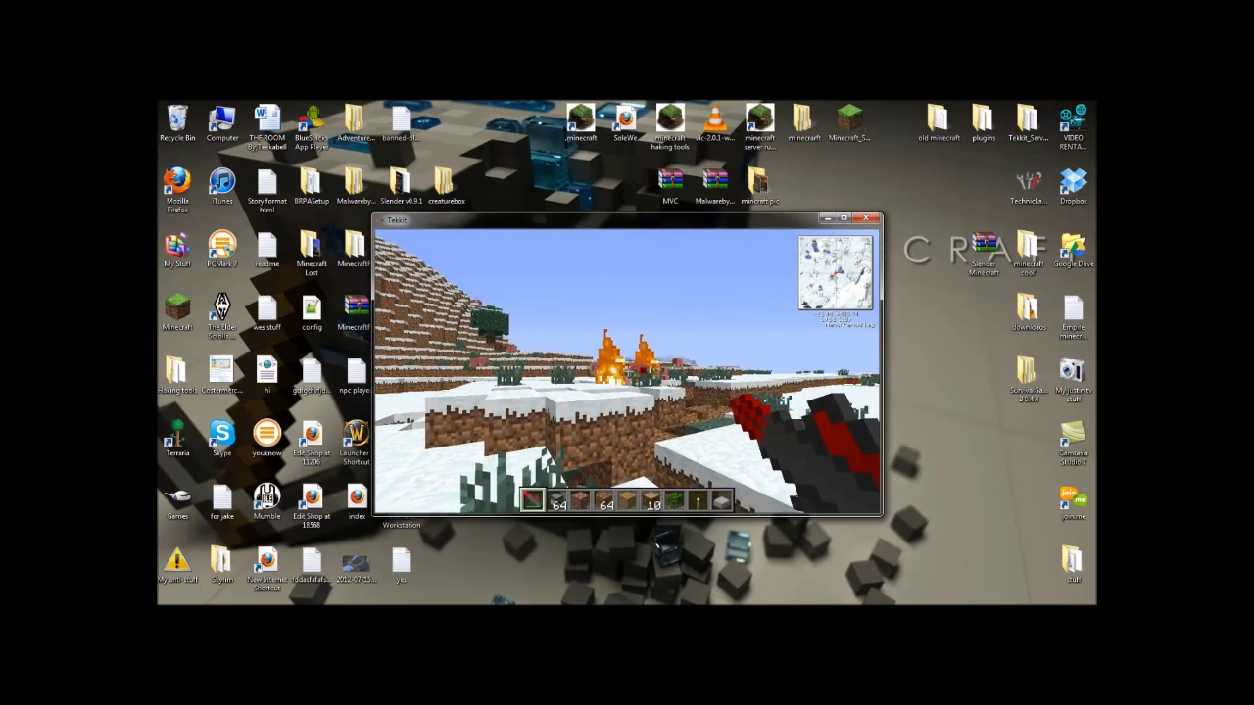
# - Walk across the snowy terrain and fire the red laser at the remaining pigs
pyautogui.press('w')
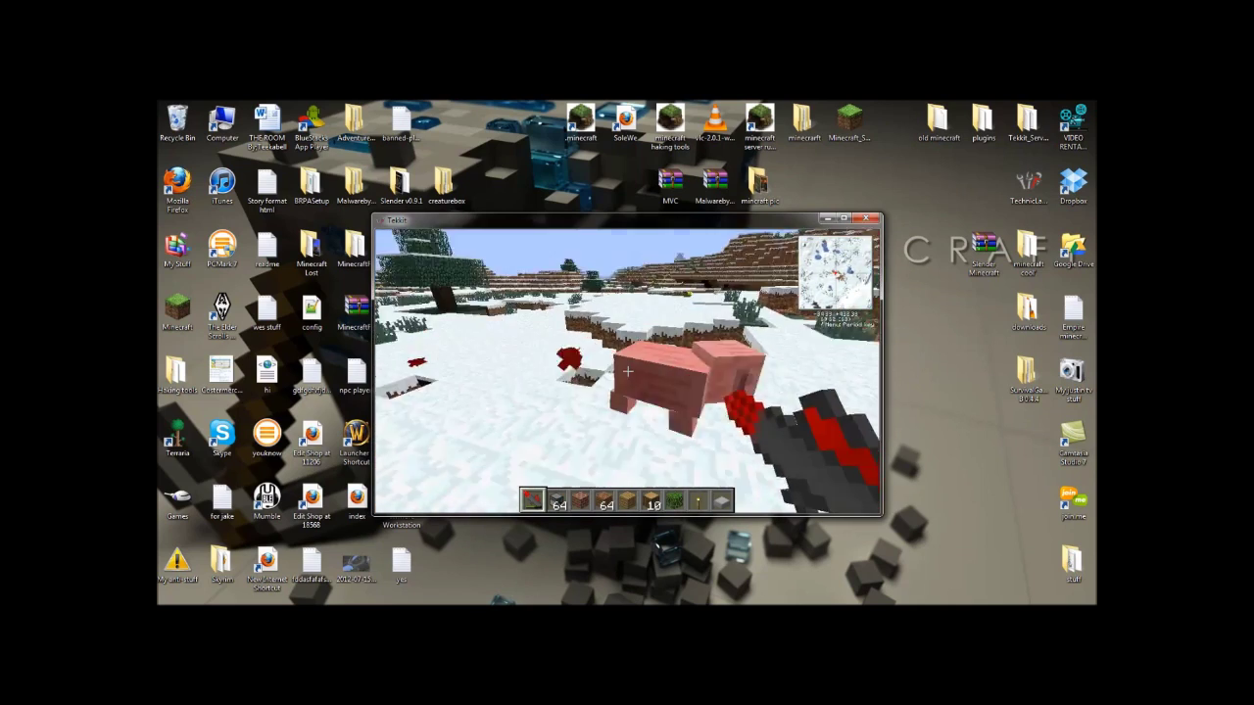
pyautogui.click(628, 371)
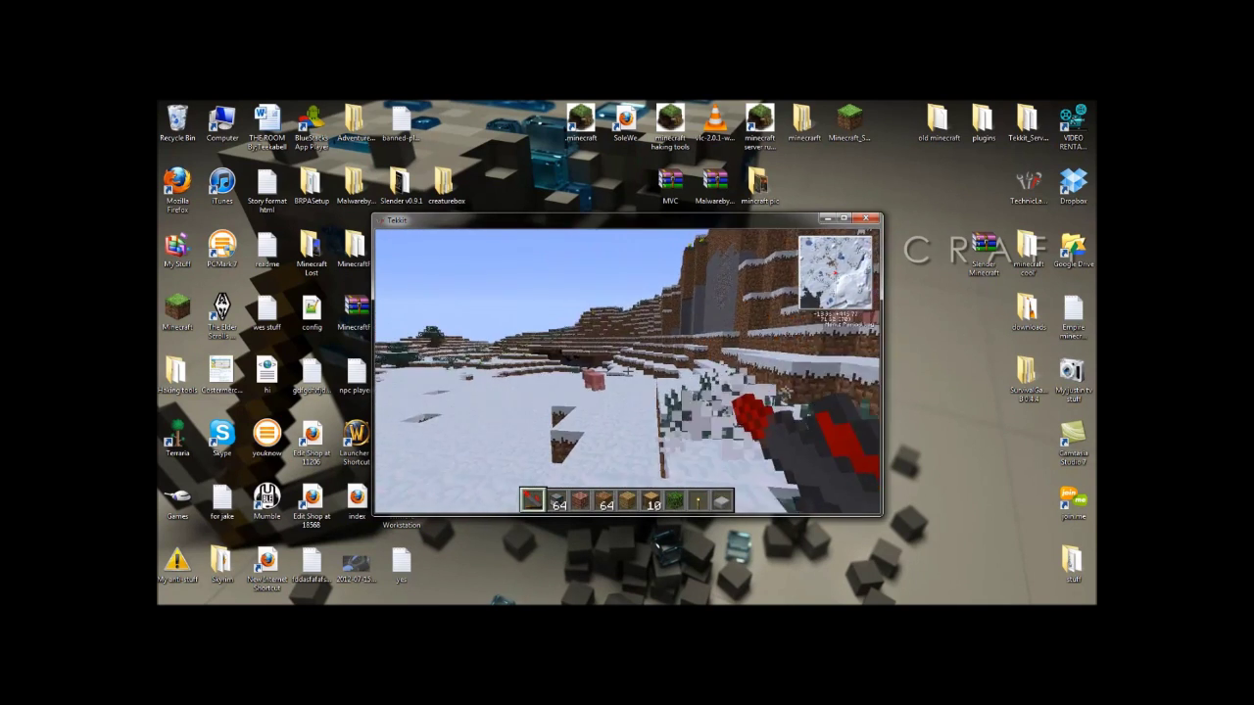
pyautogui.press('w')
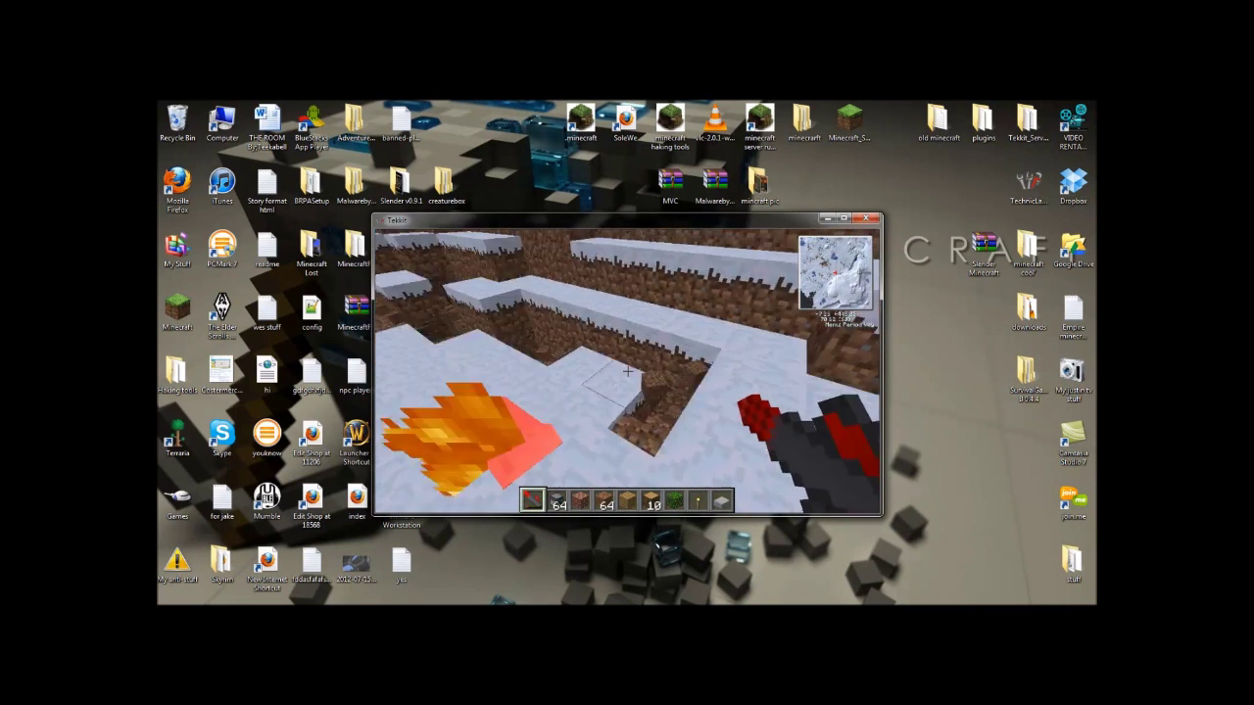
pyautogui.click(626, 370)
pyautogui.press('w')
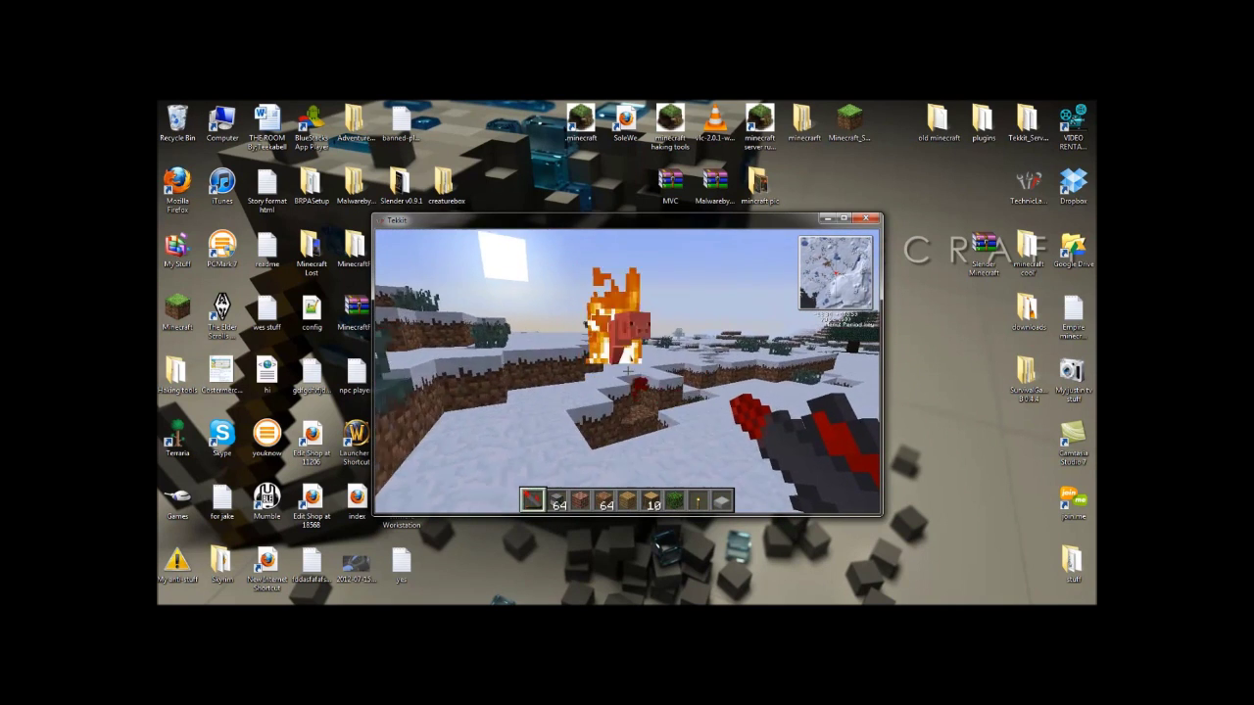
pyautogui.click(626, 370)
pyautogui.press('w')
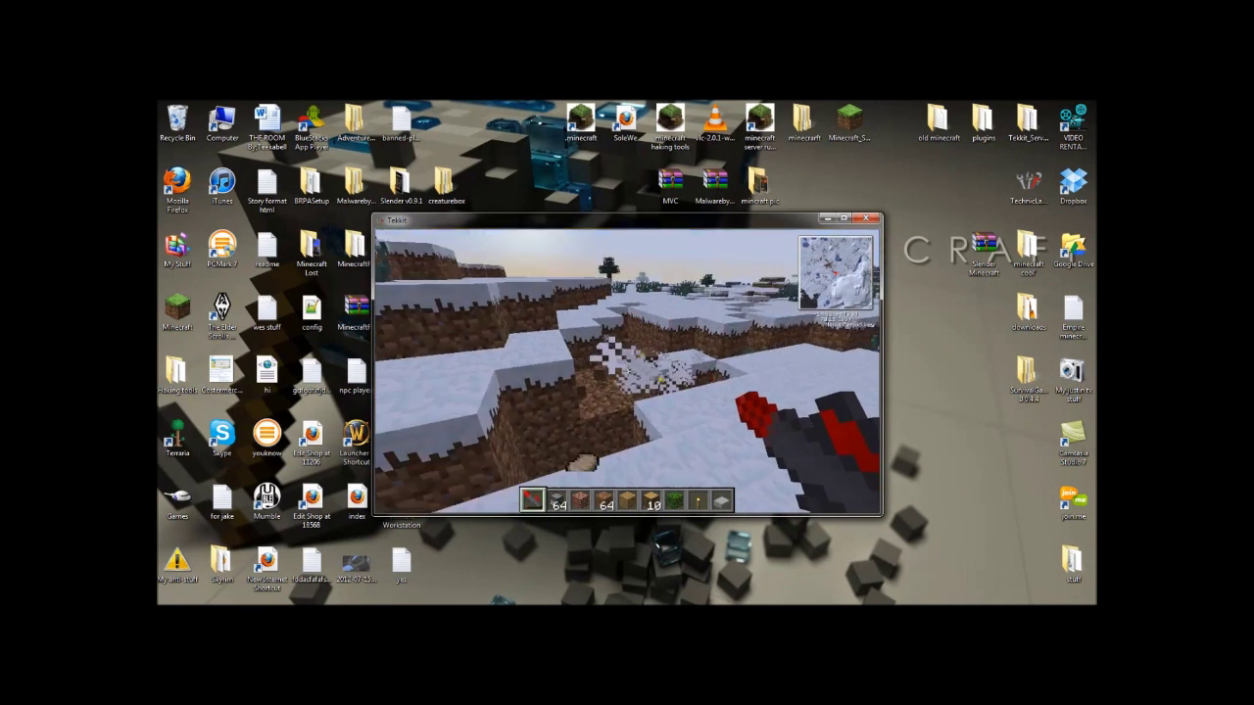
pyautogui.press('w')
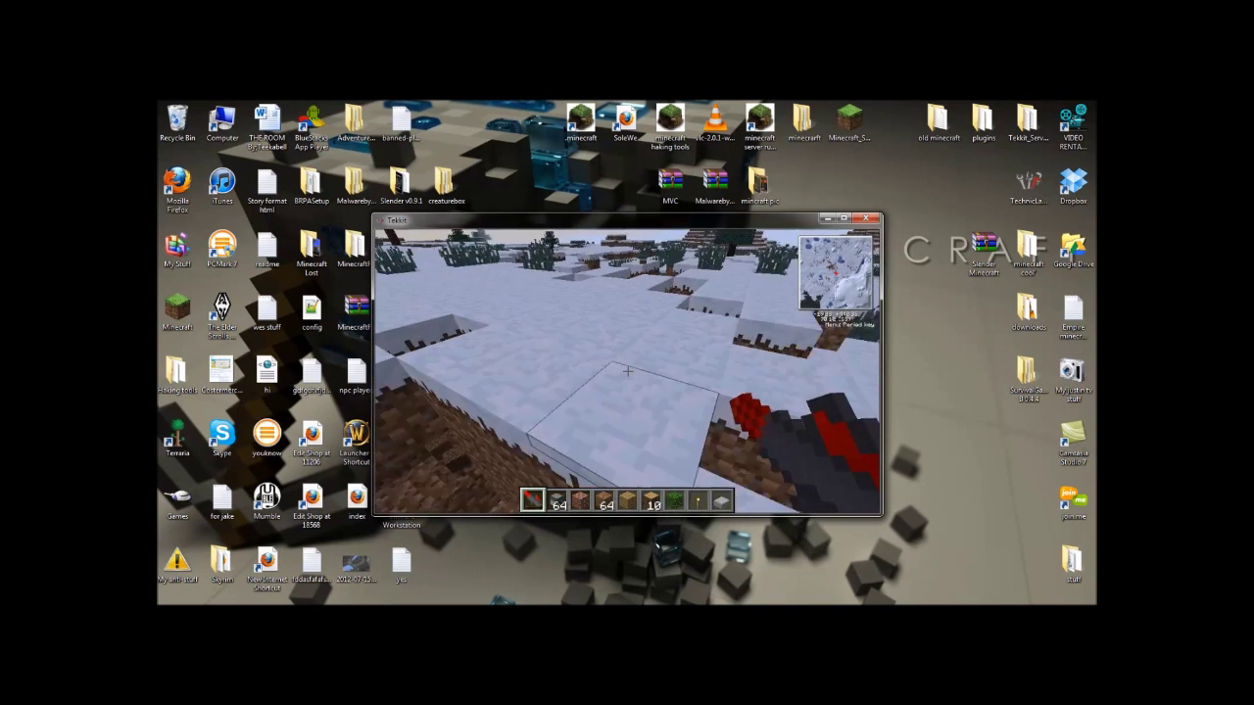
pyautogui.press('s')
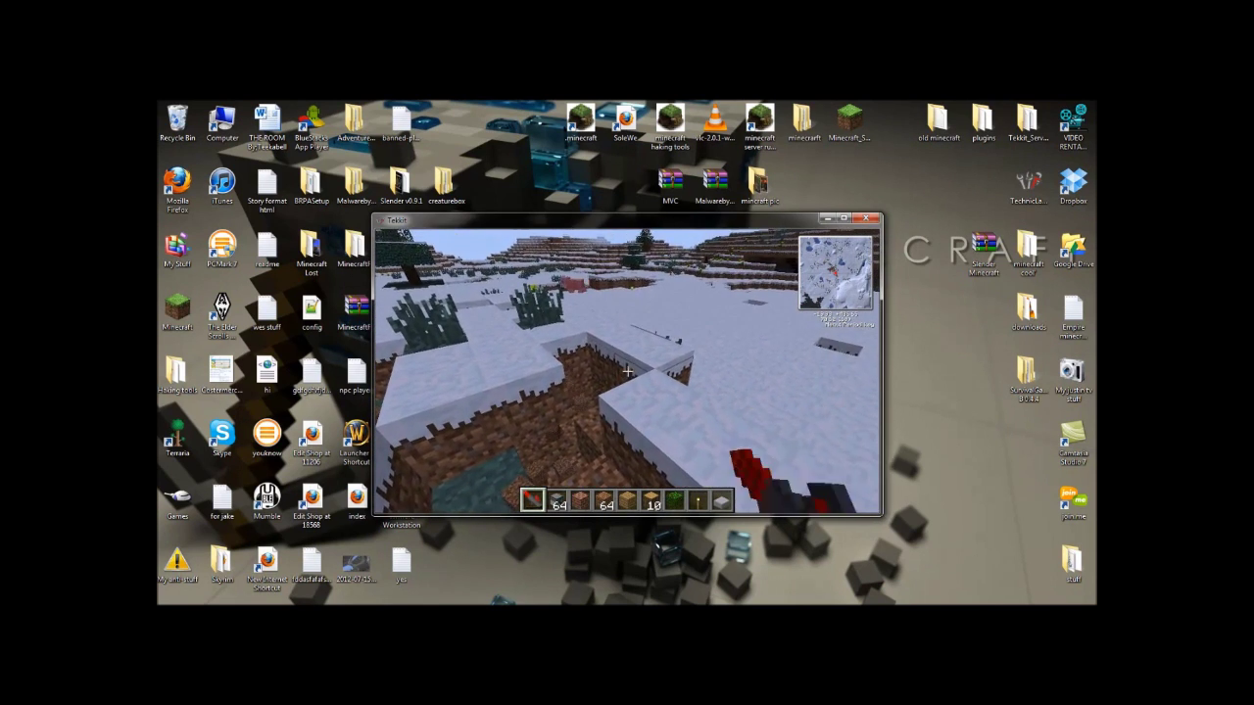
# - Save the world, return to the title screen and quit the game
pyautogui.press('Escape')
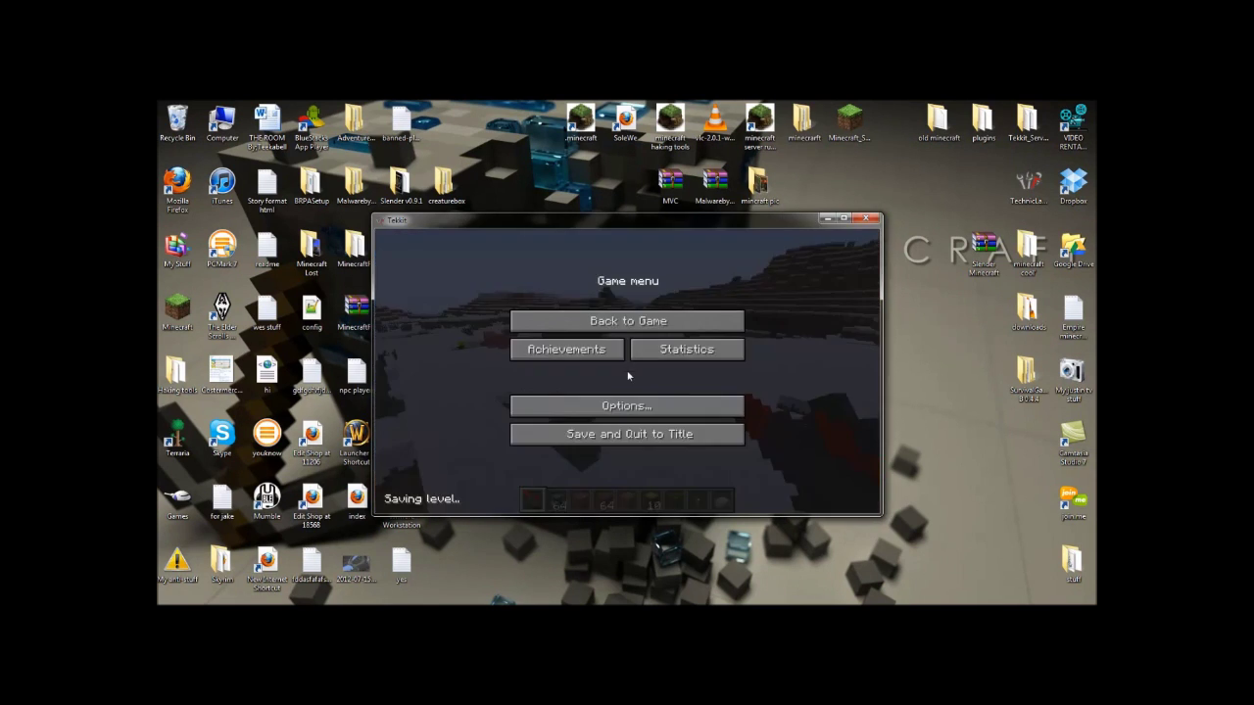
pyautogui.click(600, 434)
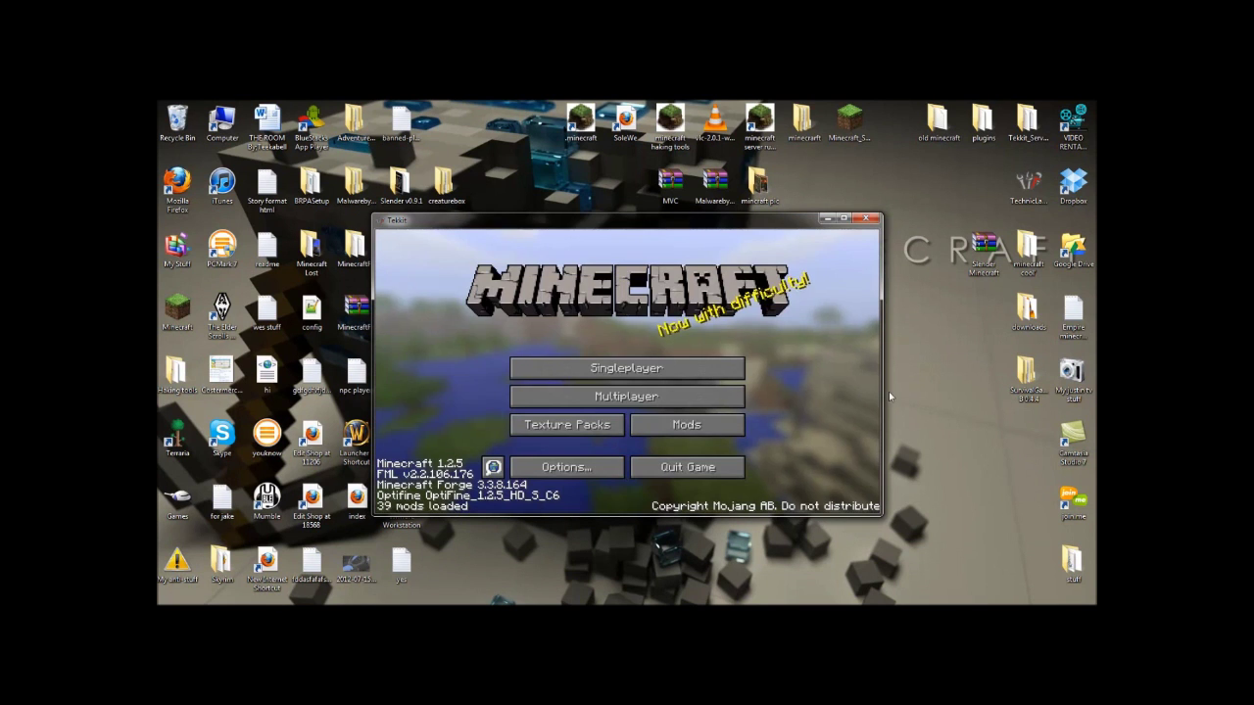
pyautogui.click(675, 468)
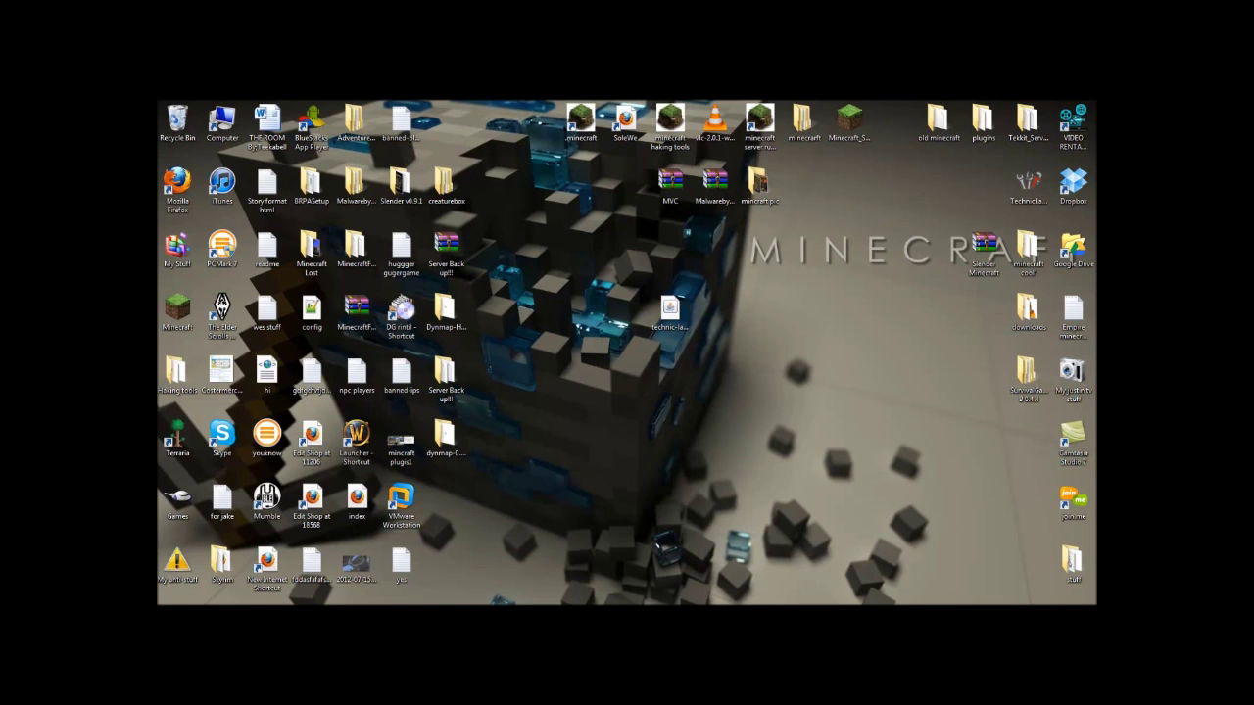
# - Bring up the Notepad note reading "Click Me to go to Vid" over the desktop and highlight its line of text
pyautogui.click(482, 576)
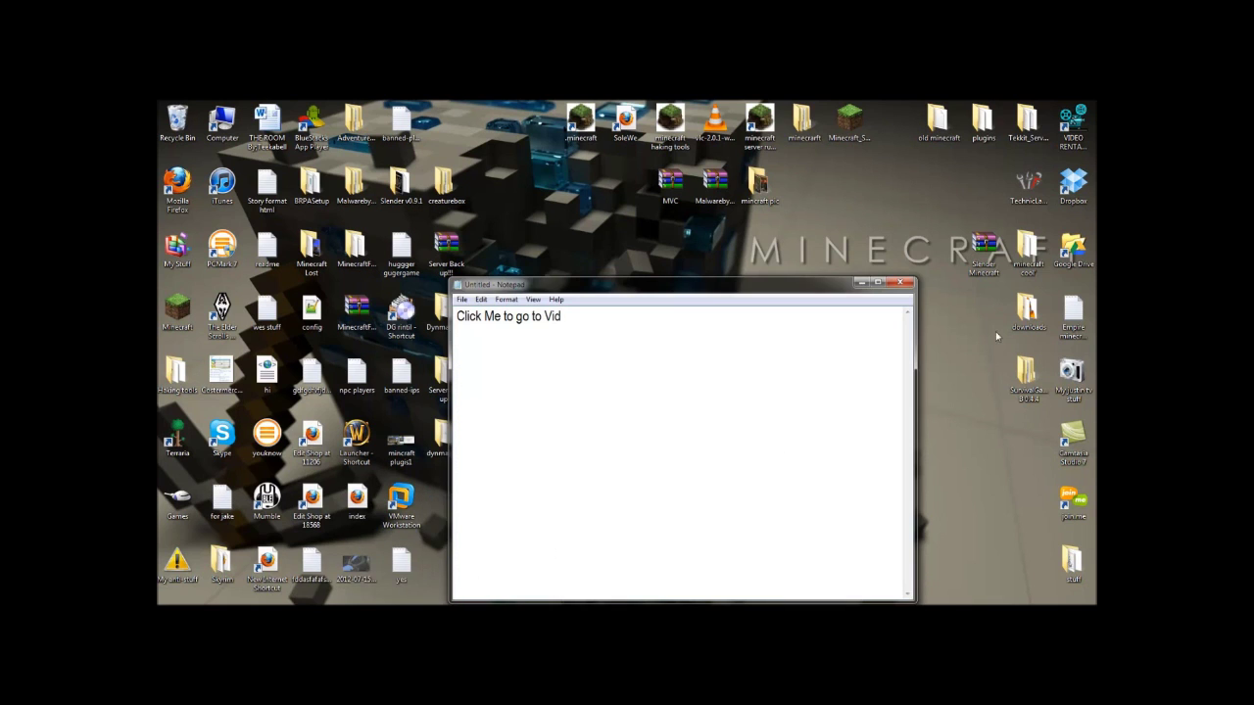
pyautogui.moveTo(682, 288); pyautogui.dragTo(734, 258)
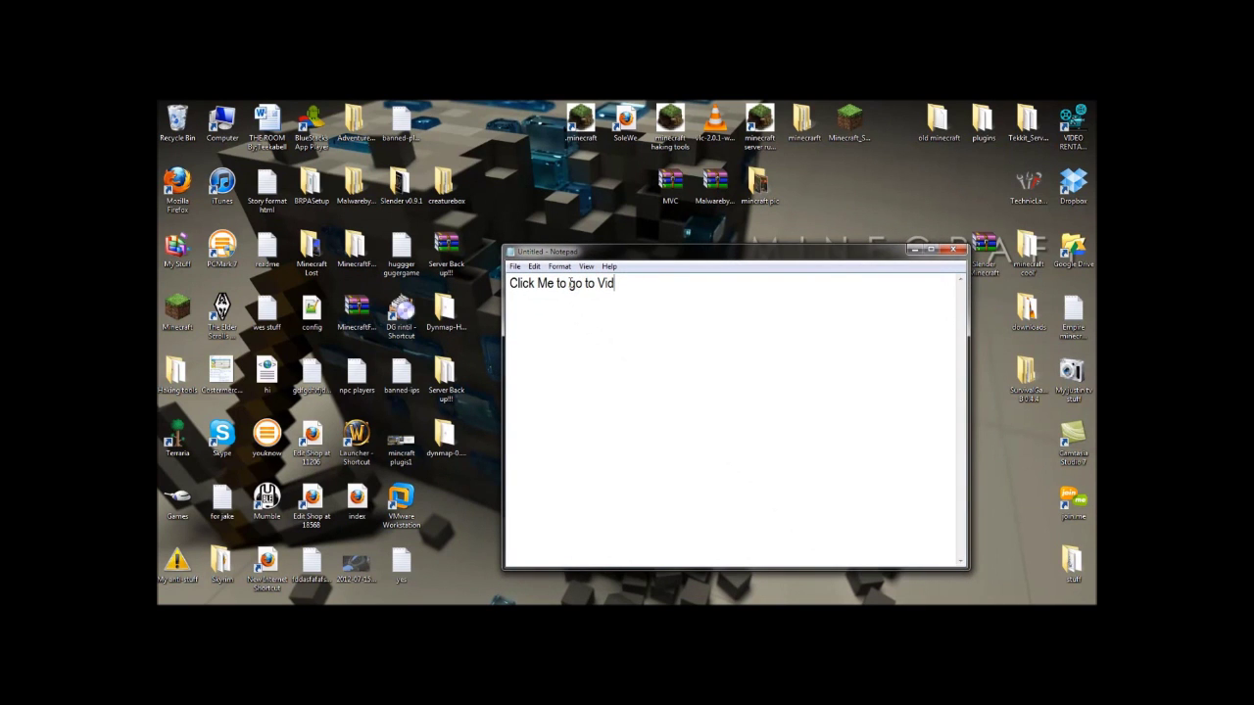
pyautogui.moveTo(509, 282); pyautogui.dragTo(640, 283)
pyautogui.click(637, 285)
# - Move the Notepad note to several spots around the desktop and dismiss its window
pyautogui.moveTo(745, 255); pyautogui.dragTo(453, 144)
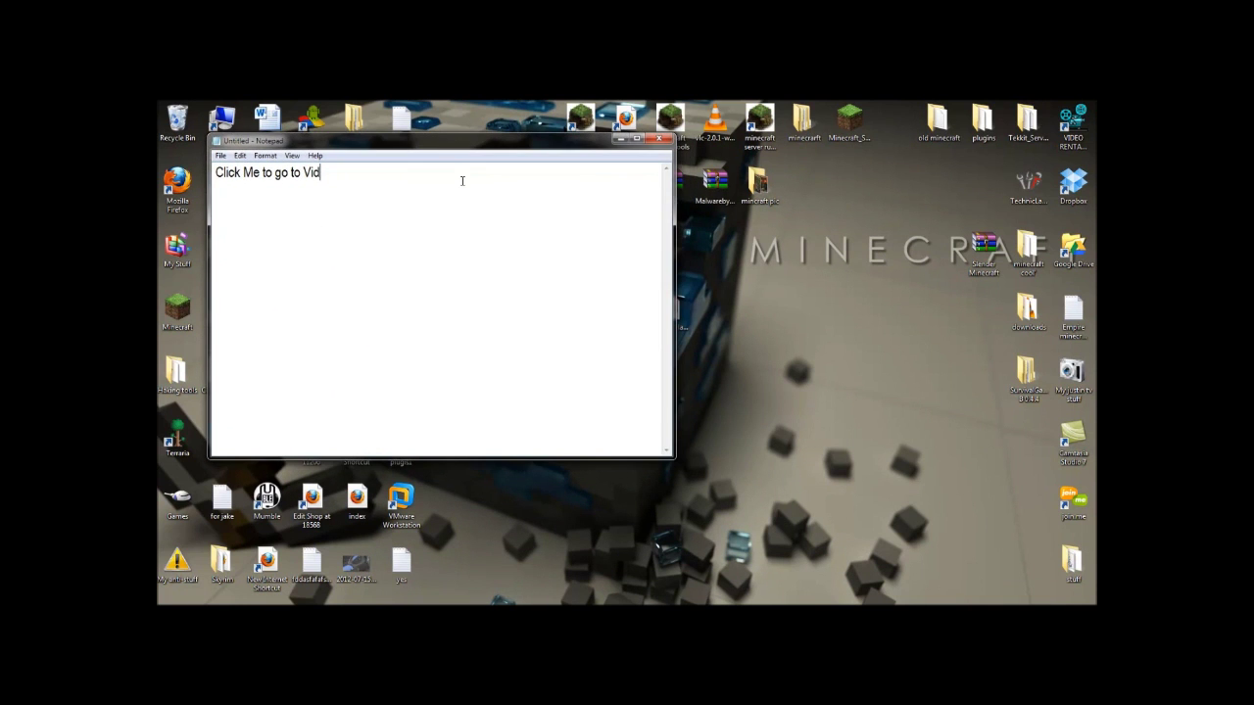
pyautogui.moveTo(372, 149); pyautogui.dragTo(355, 455)
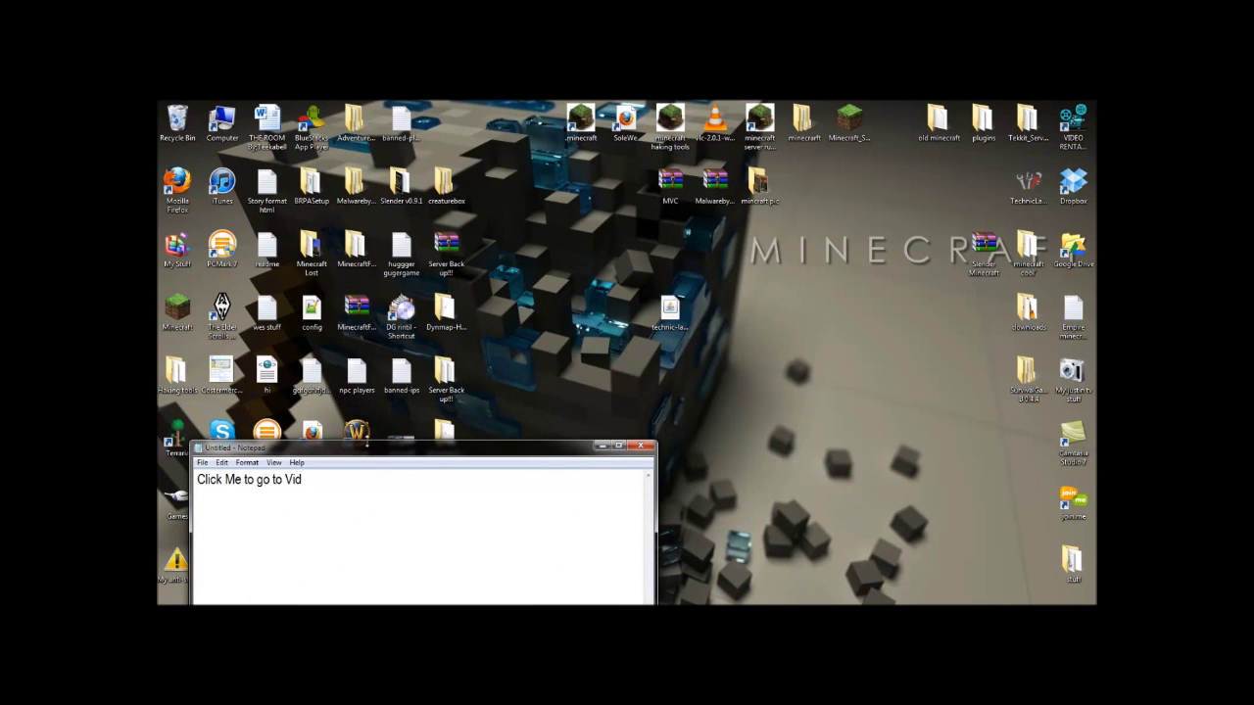
pyautogui.moveTo(339, 453); pyautogui.dragTo(951, 474)
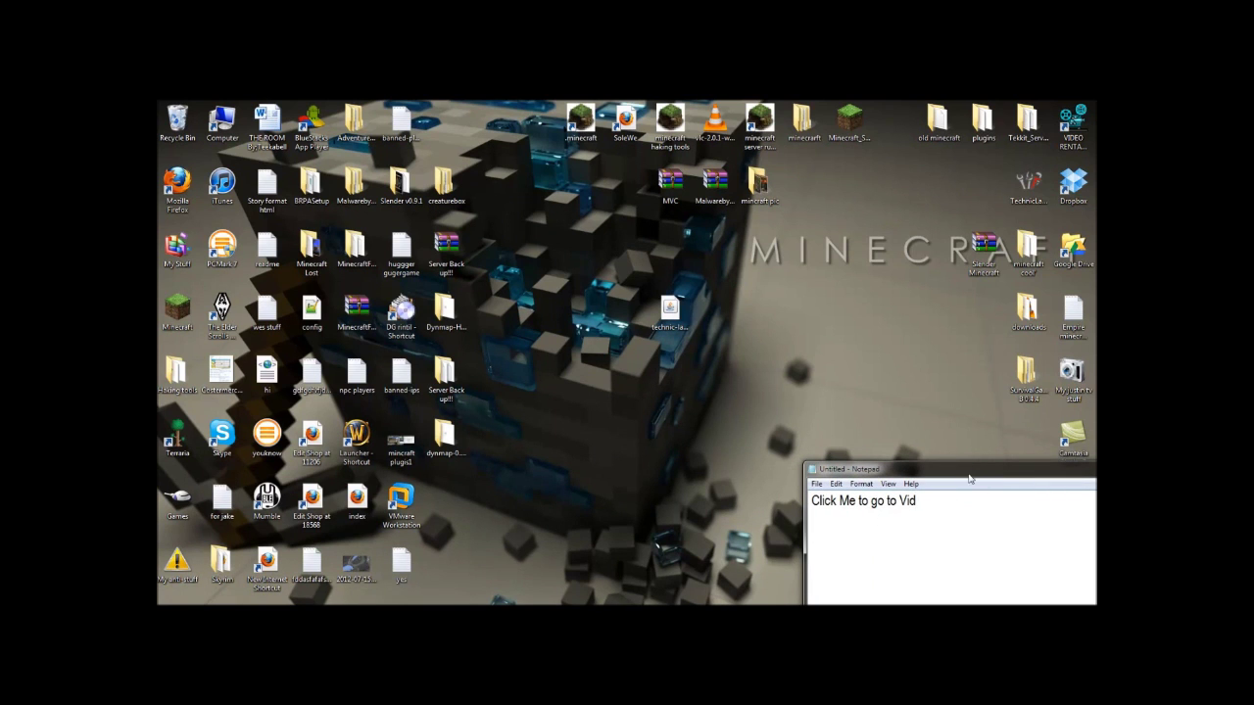
pyautogui.moveTo(969, 472); pyautogui.dragTo(1020, 122)
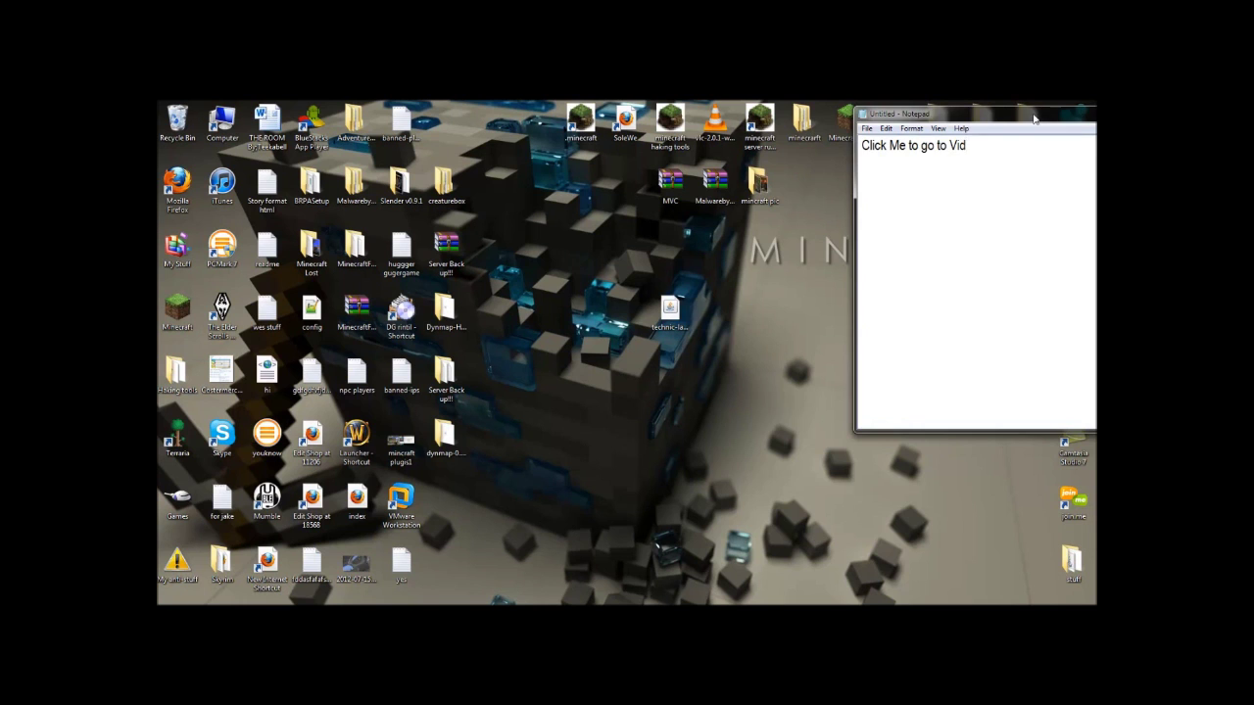
pyautogui.moveTo(1026, 117); pyautogui.dragTo(922, 247)
pyautogui.click(975, 254)
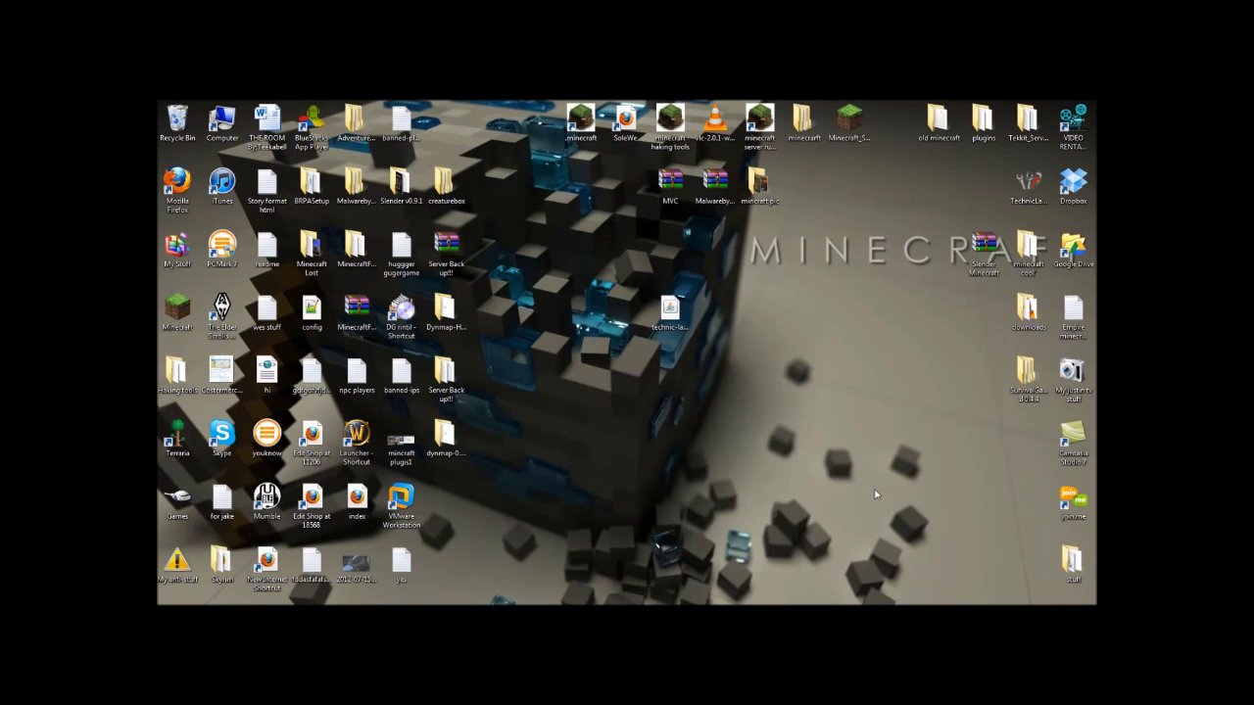